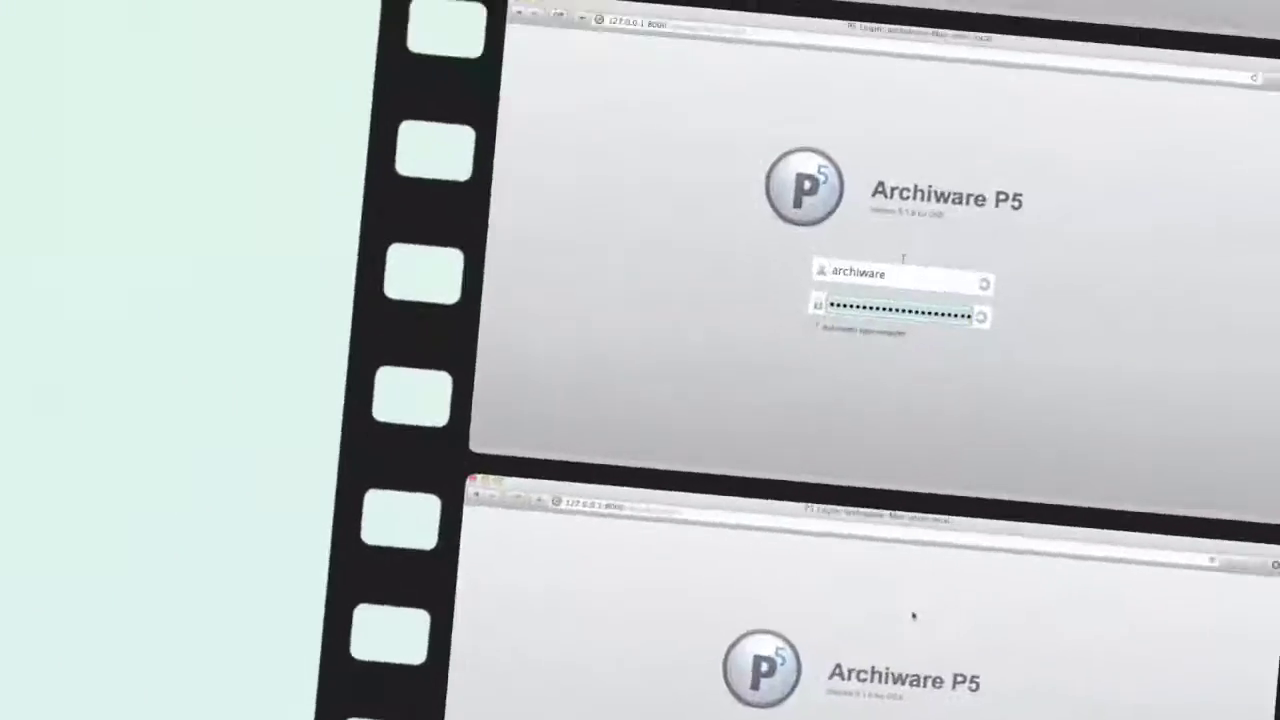
Log in to Archiware P5 and launch the archive Setup Assistant from Getting Started.
text(•••)
key(Return)
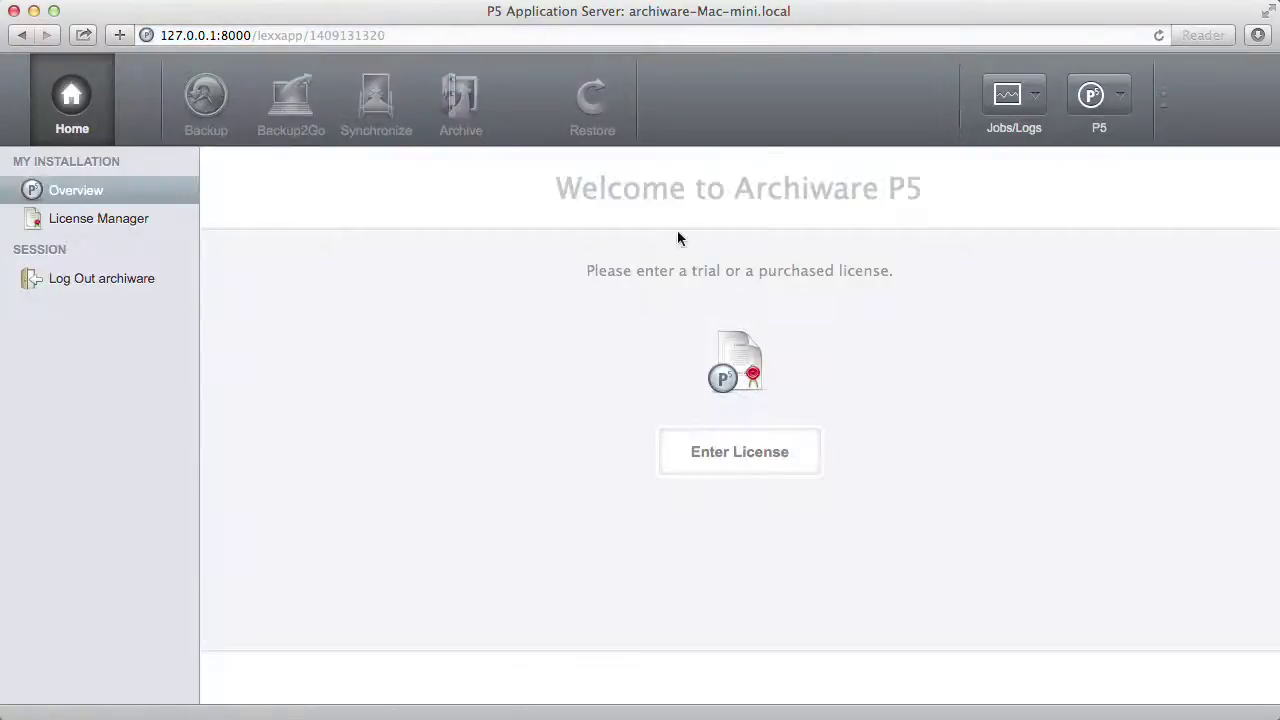
click(772, 461)
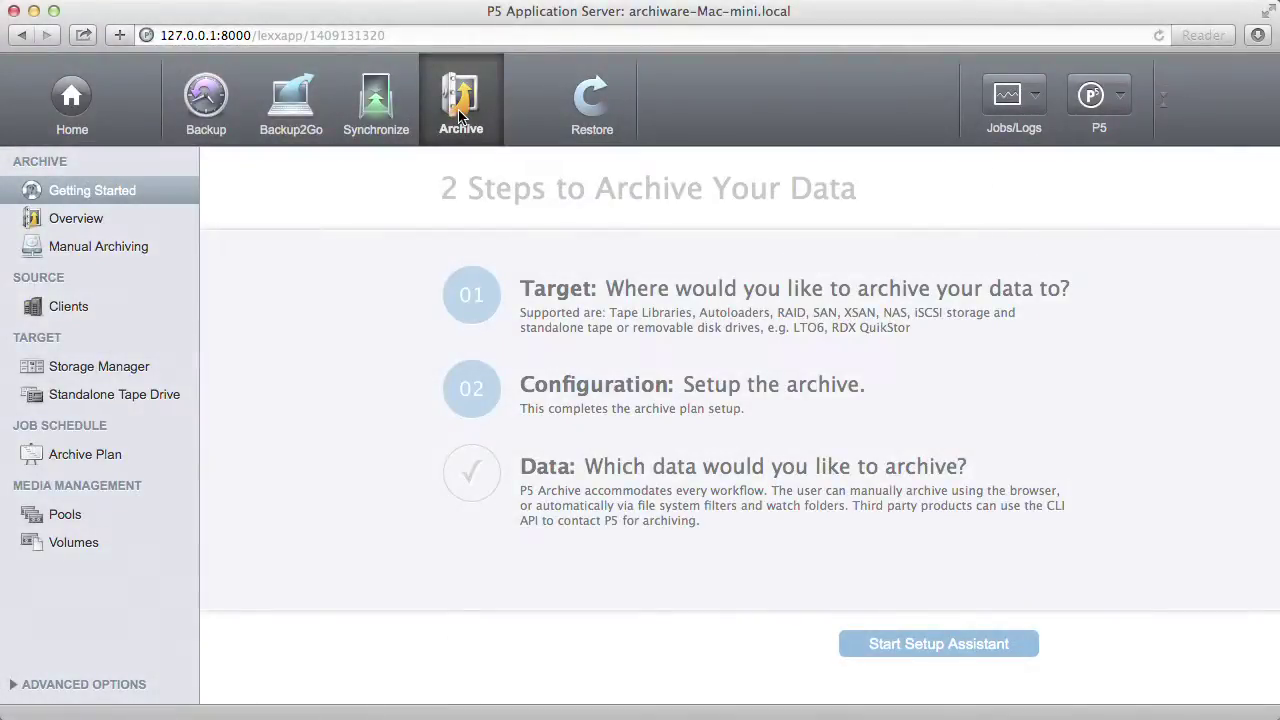
click(912, 645)
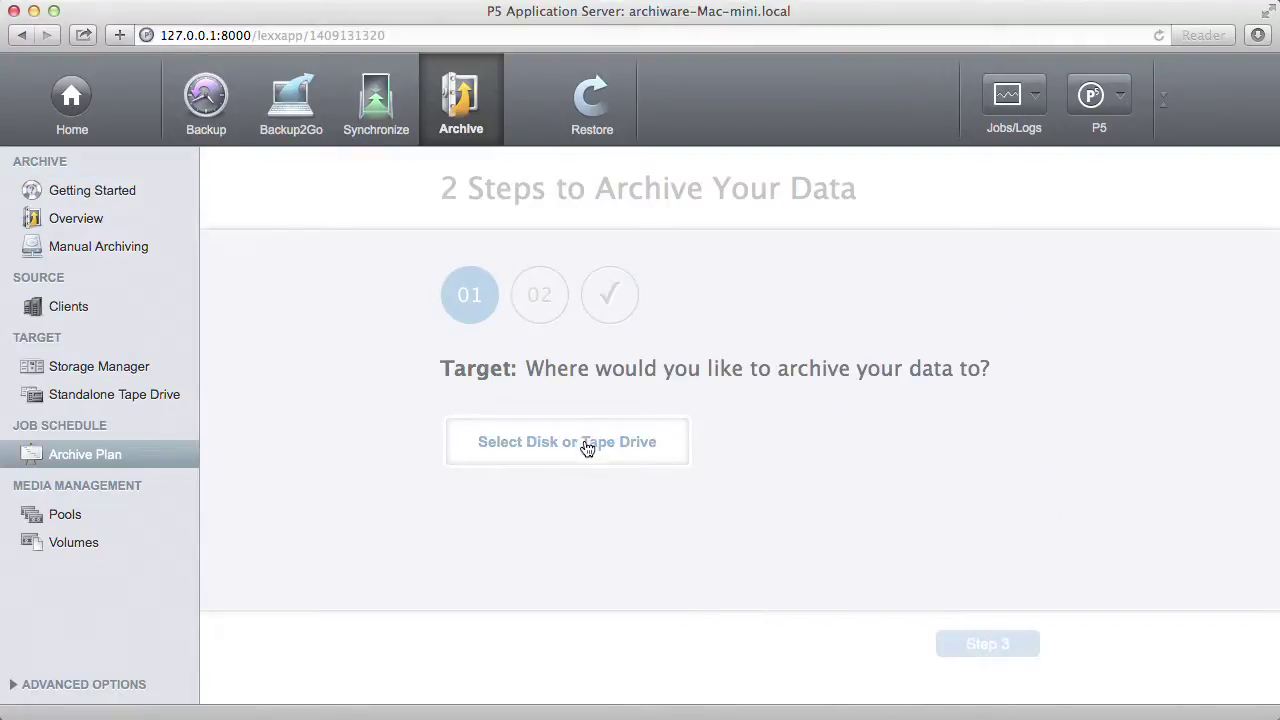
Register the standalone IBM ULTRIUM-HH6 tape drive as an LTO-6 drive.
click(587, 446)
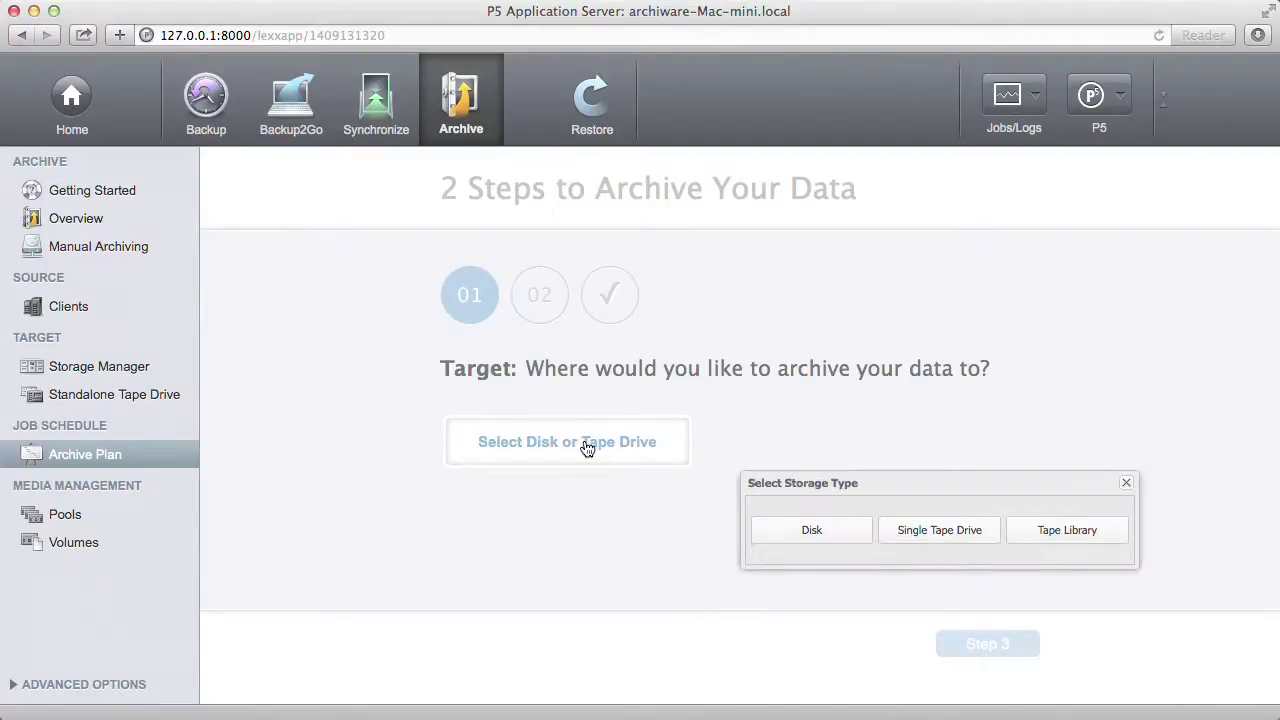
click(940, 536)
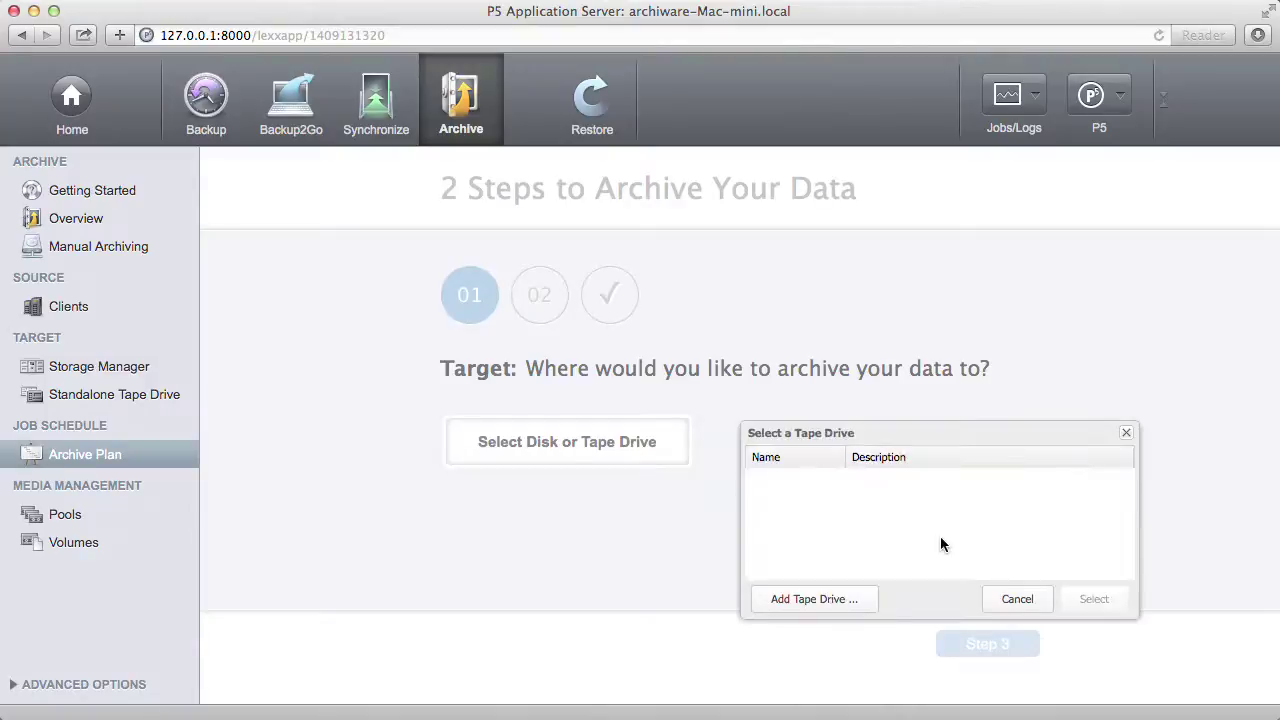
click(835, 602)
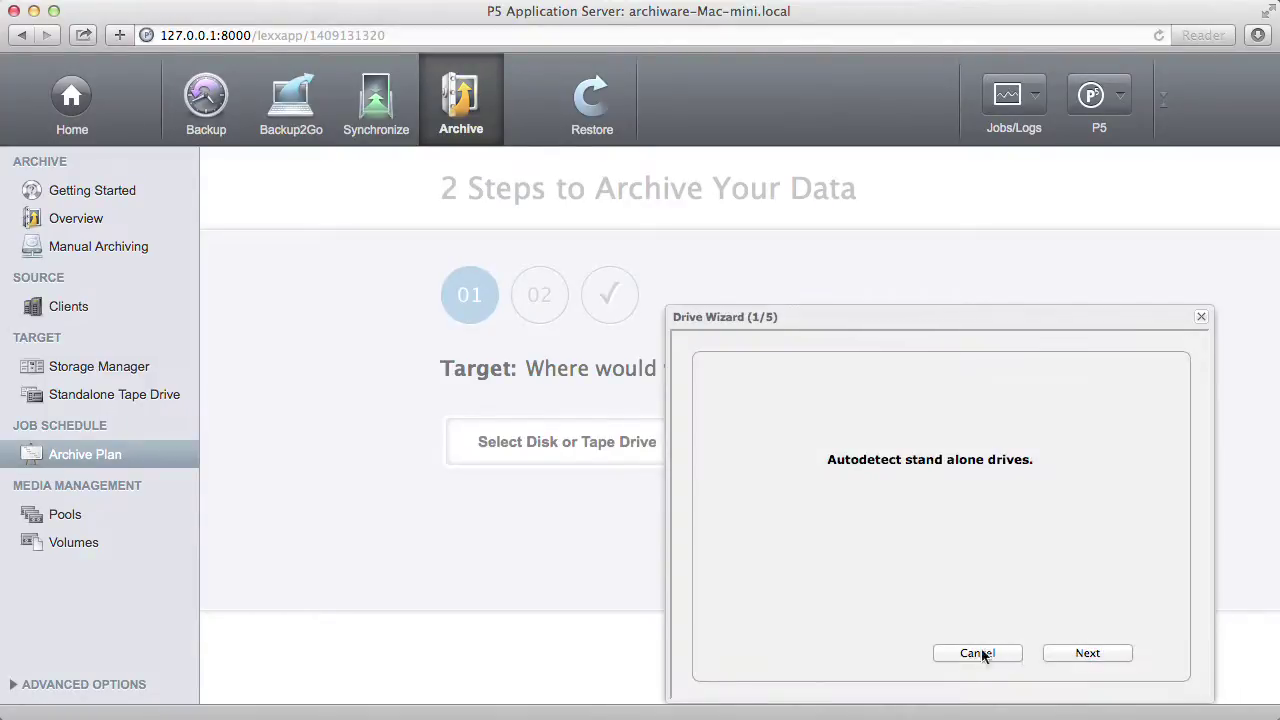
click(1057, 652)
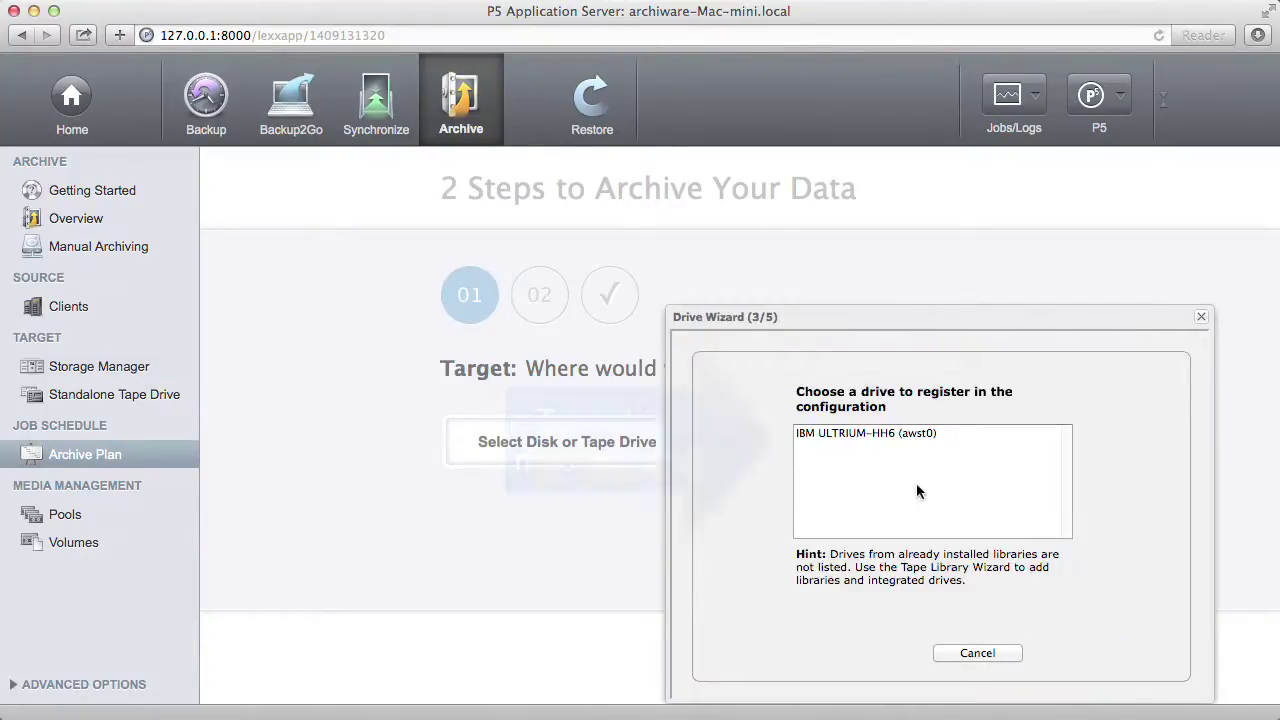
click(895, 433)
click(1081, 653)
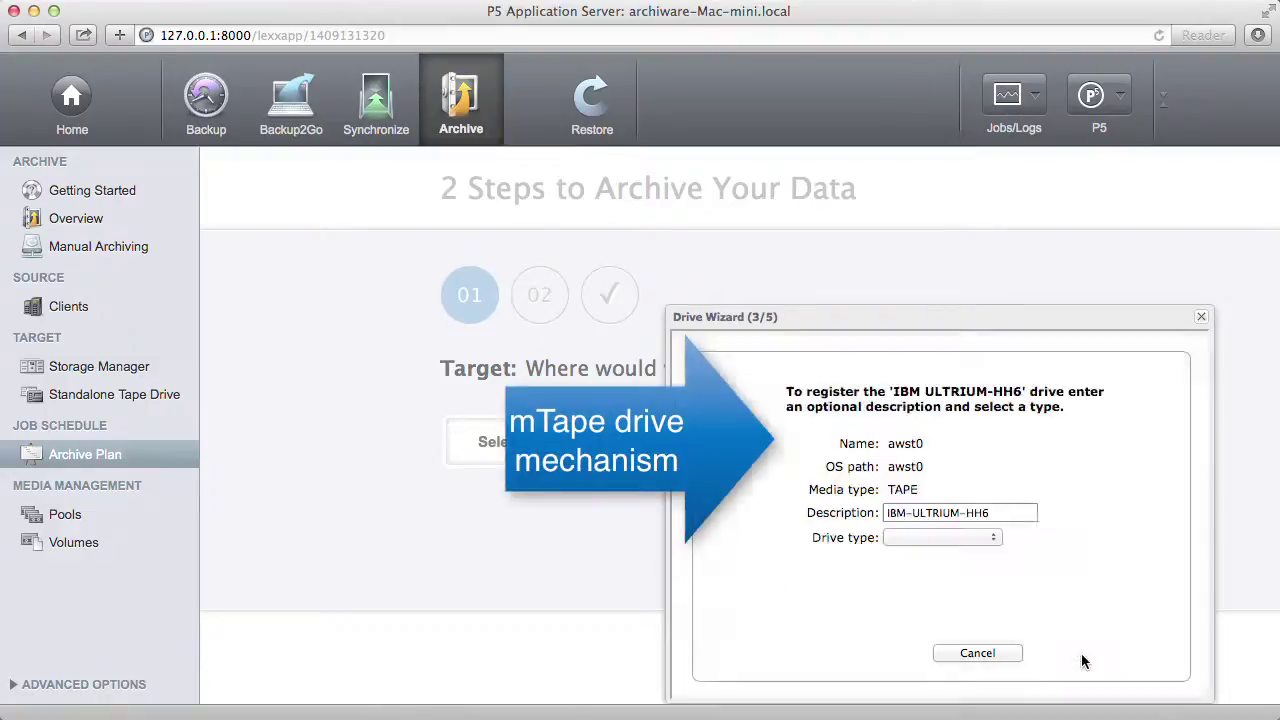
click(972, 538)
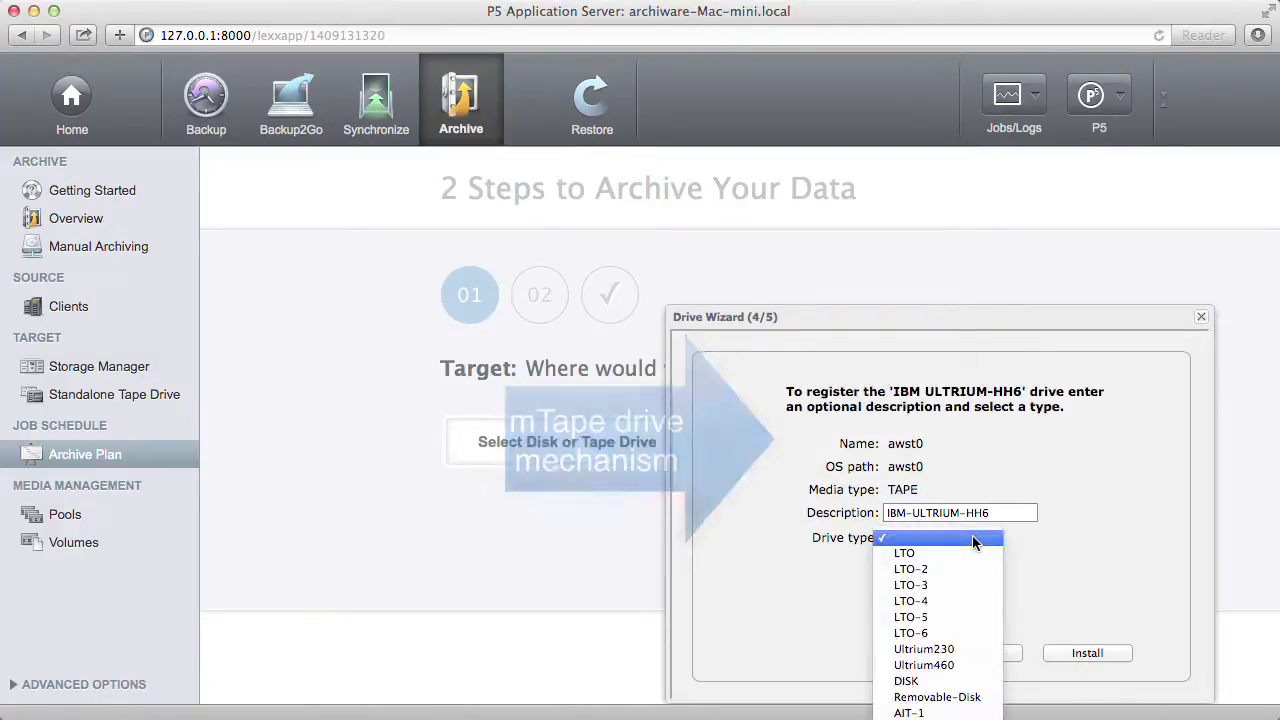
click(966, 633)
click(1075, 654)
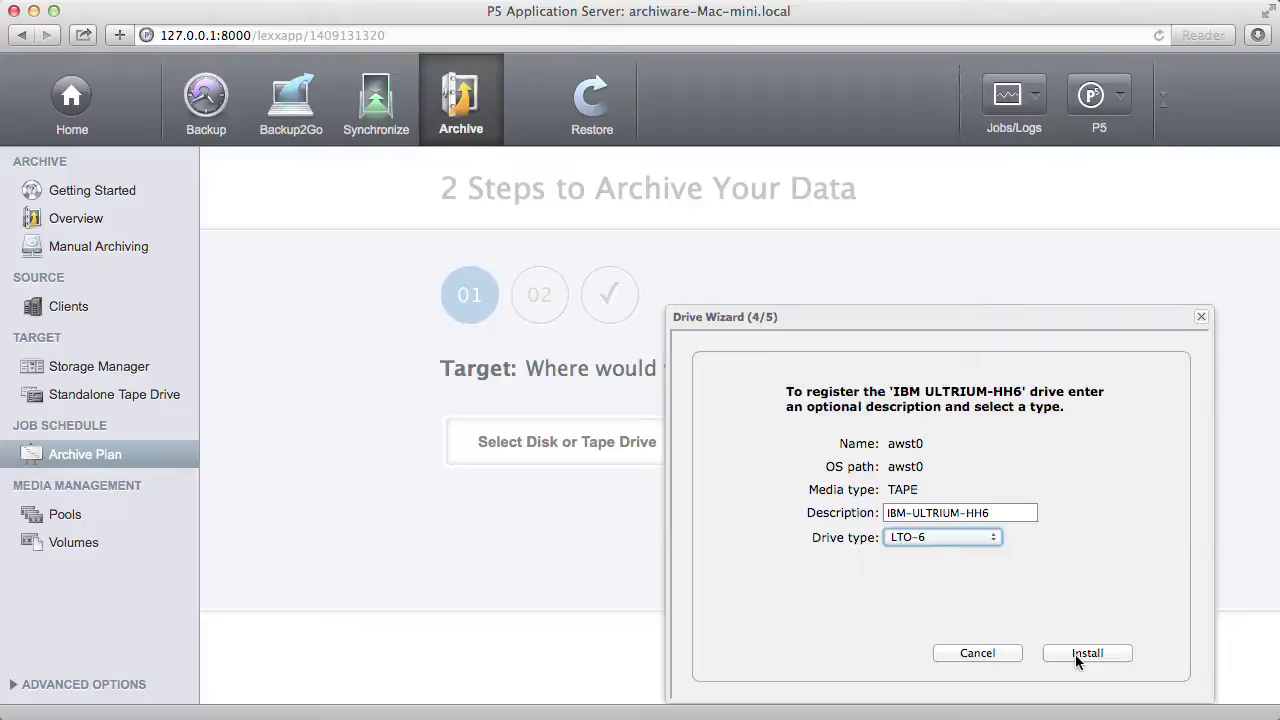
click(1075, 654)
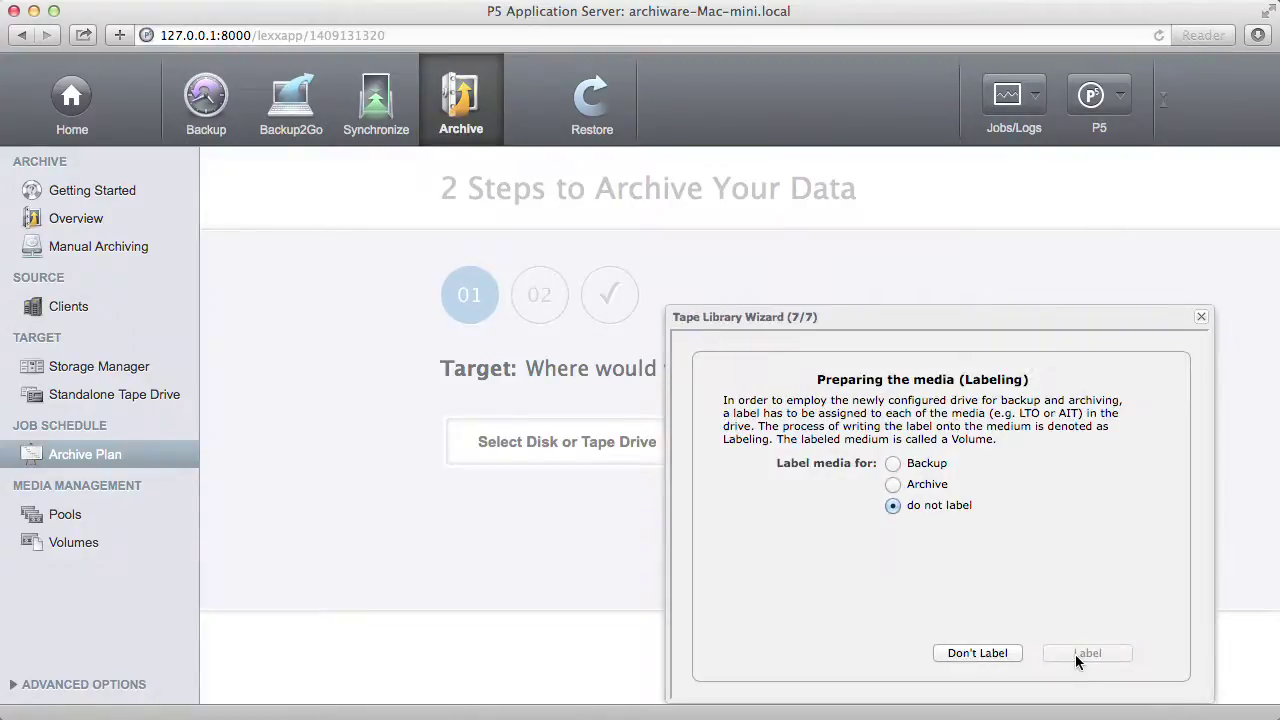
Label the tape media for Archive and choose drive awst0 as the archive target.
click(892, 485)
click(1066, 654)
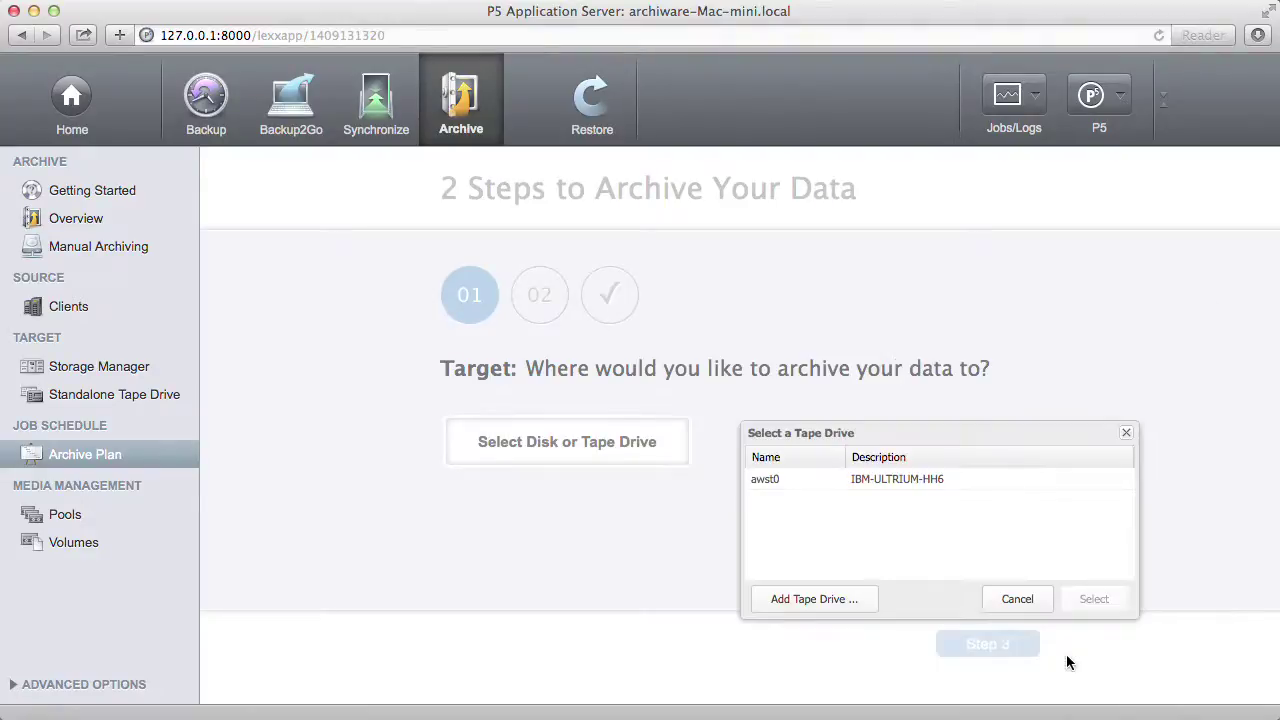
click(990, 480)
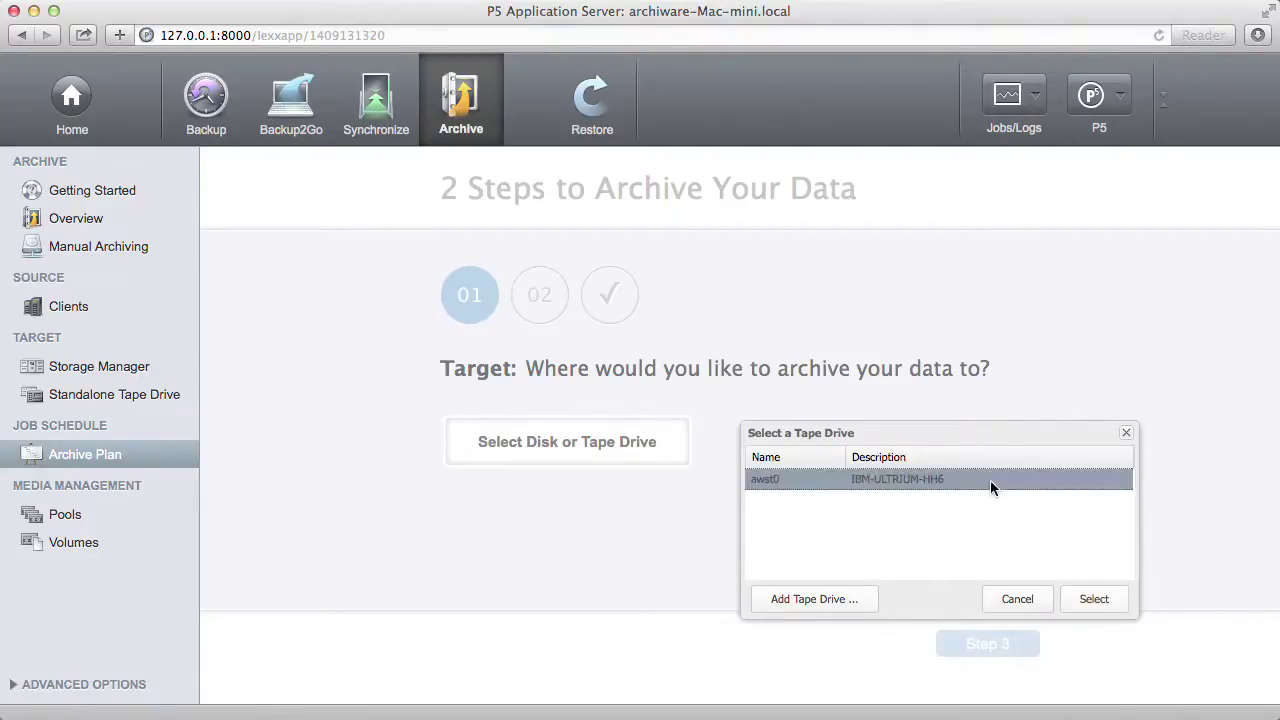
click(1086, 599)
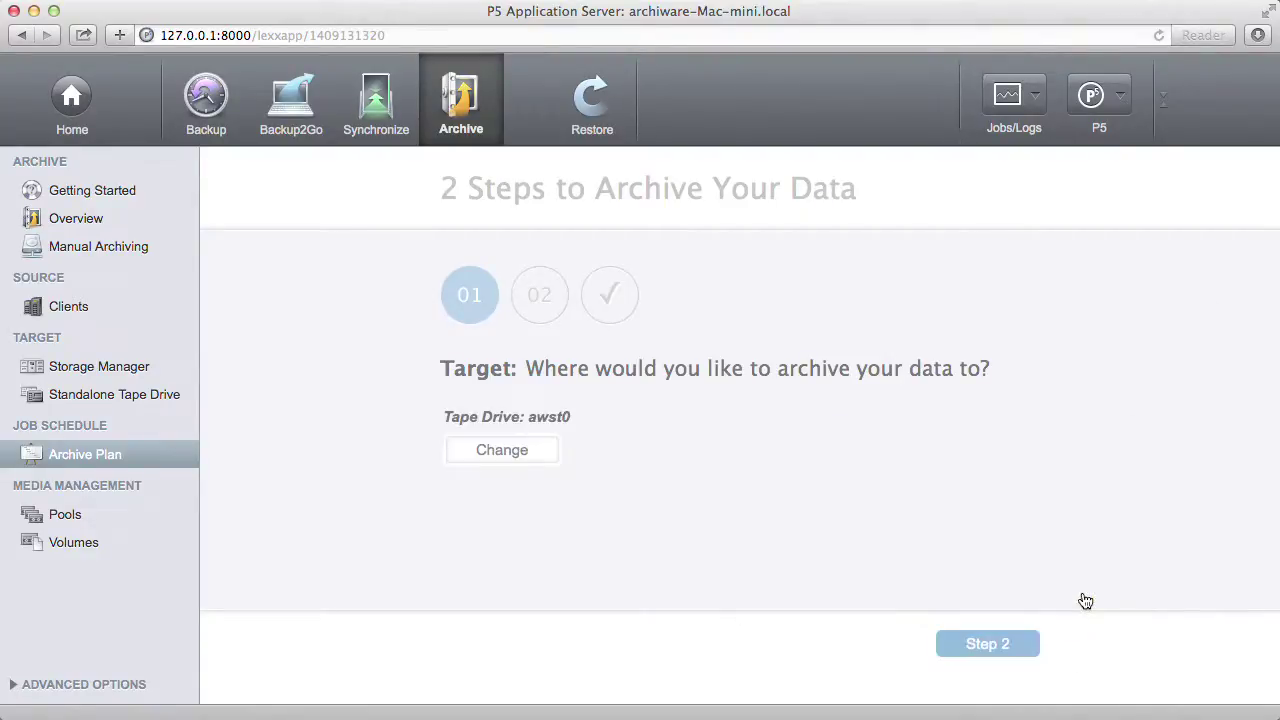
Finish Archive Plan 1 with target awst0 and review the Job Monitor.
click(1006, 649)
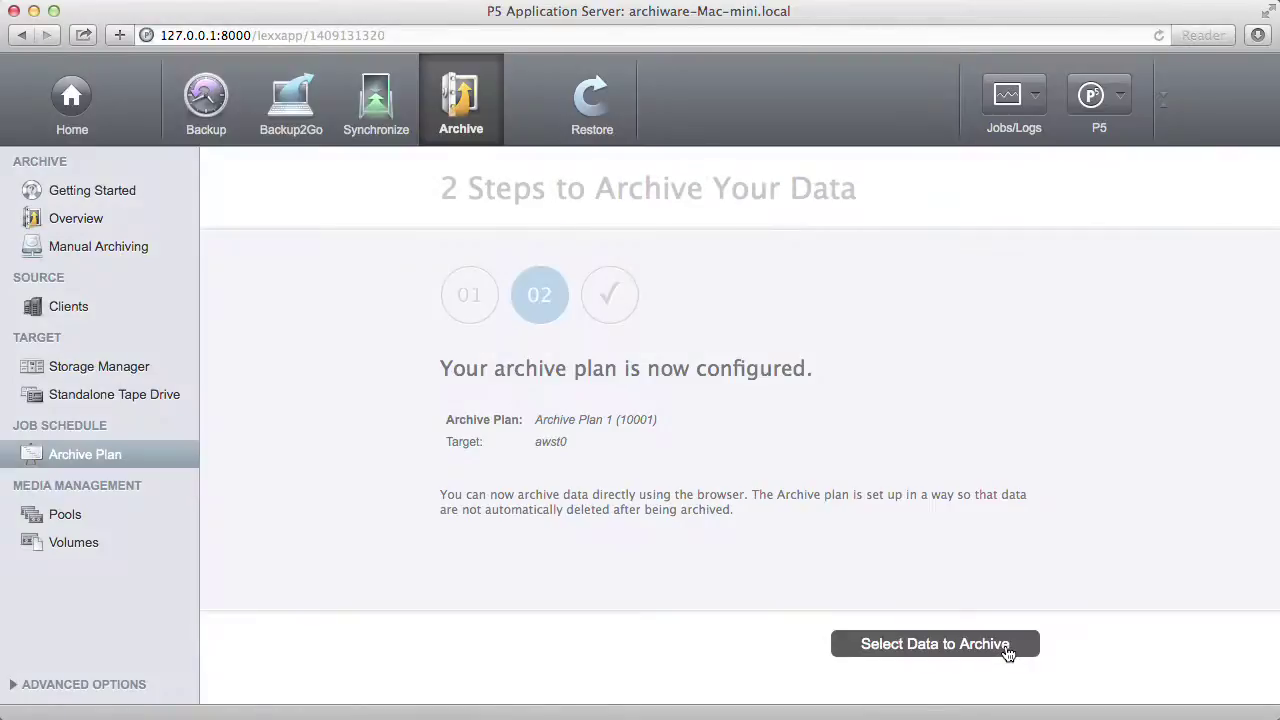
click(1035, 100)
click(1030, 160)
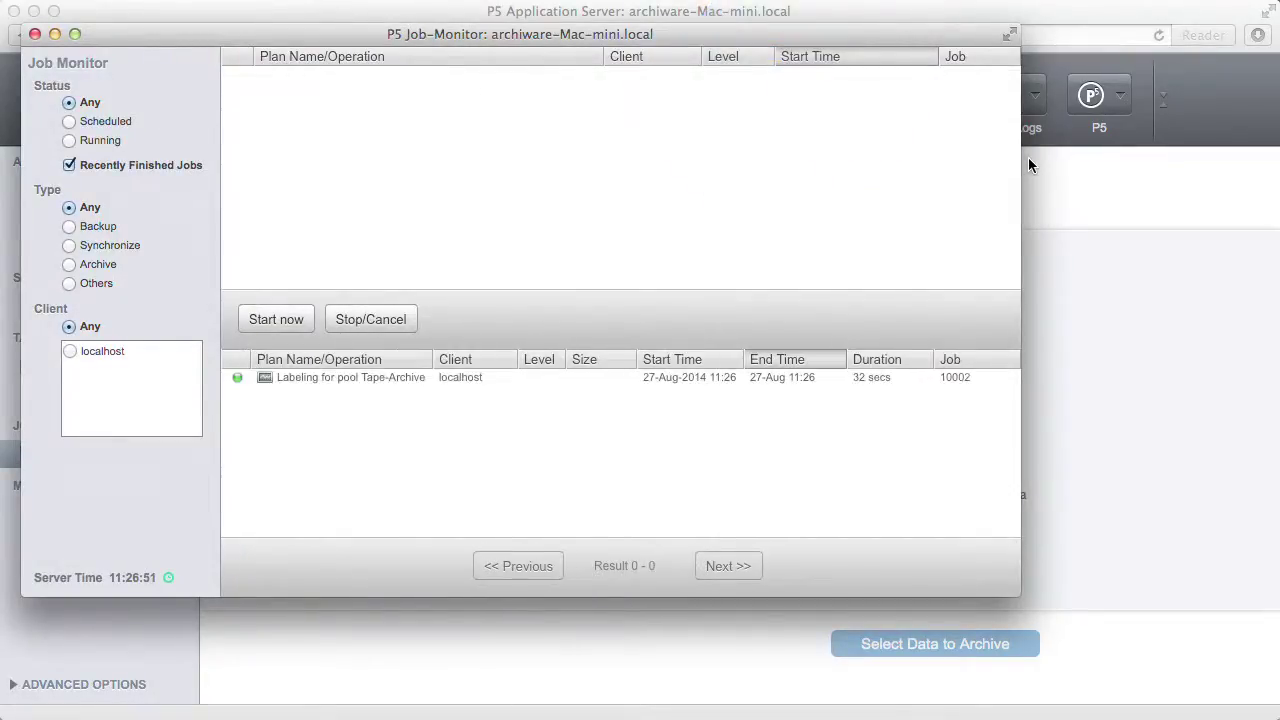
click(35, 35)
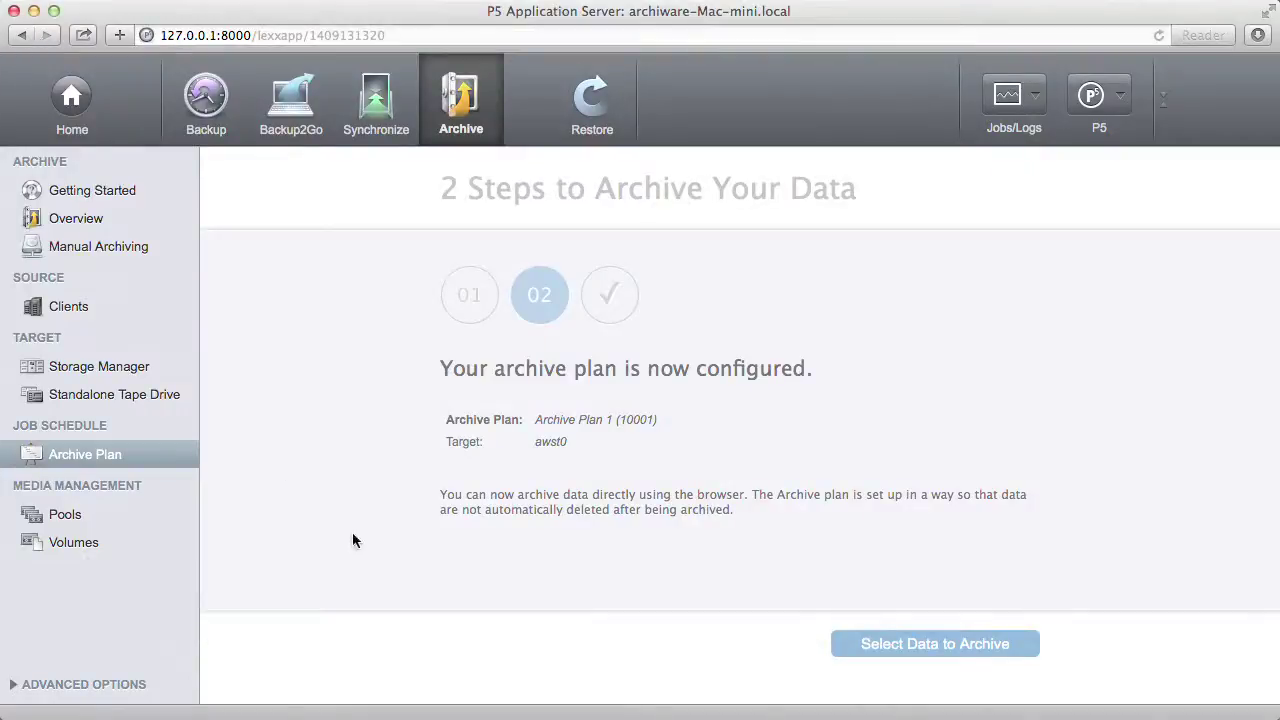
Archive localhost's _PRODUCTION2014-02 and _PRODUCTION2014-03 folders with Archive Plan 1, monitoring the 182.18 MB job.
click(871, 643)
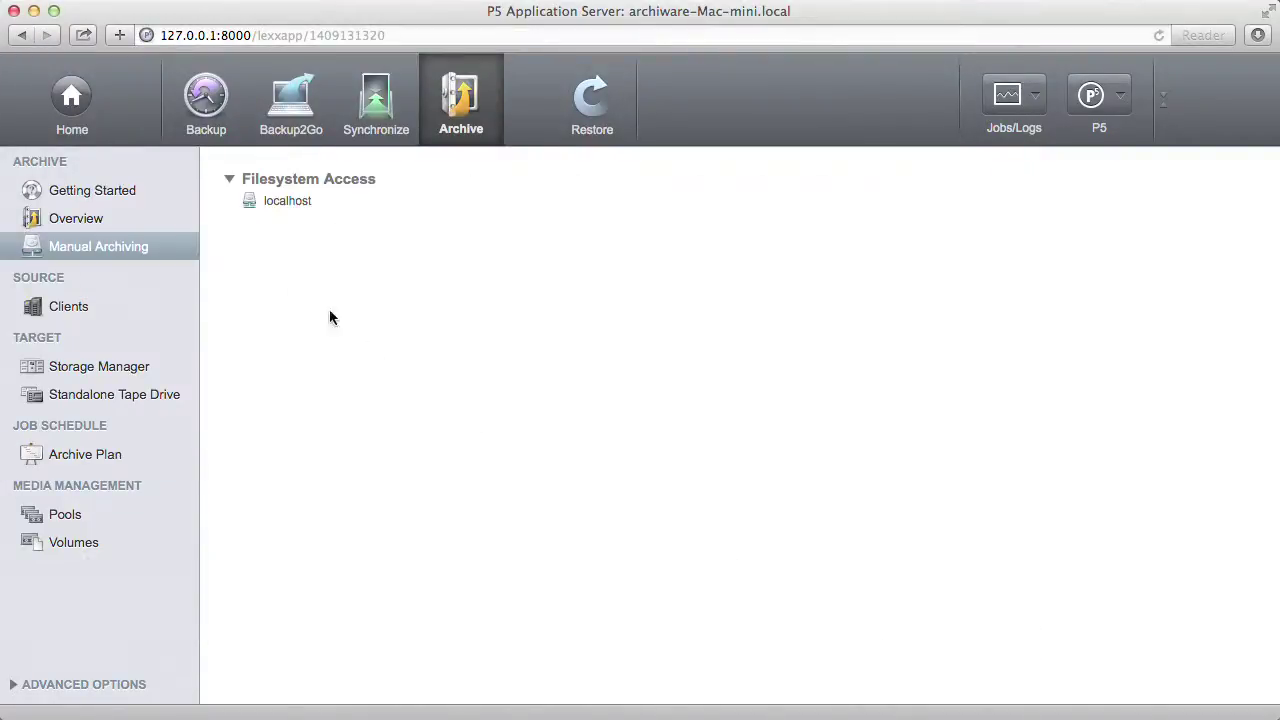
click(250, 206)
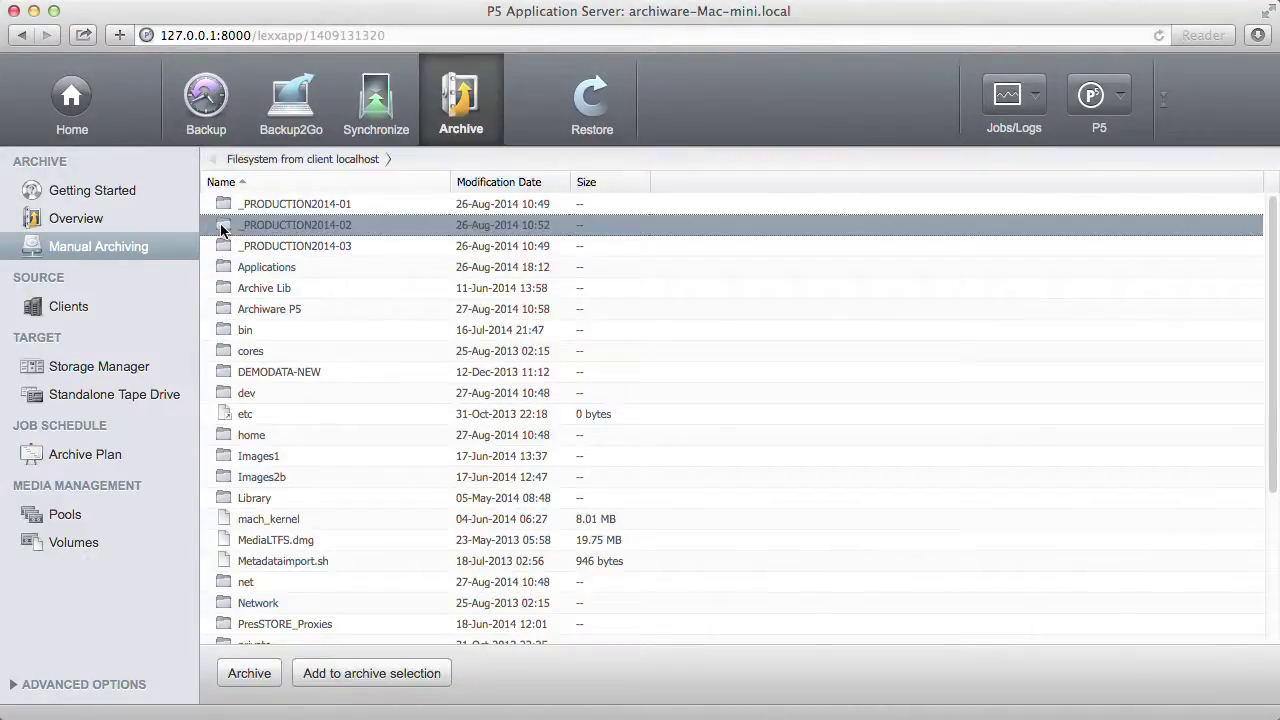
shift+click(223, 246)
click(249, 674)
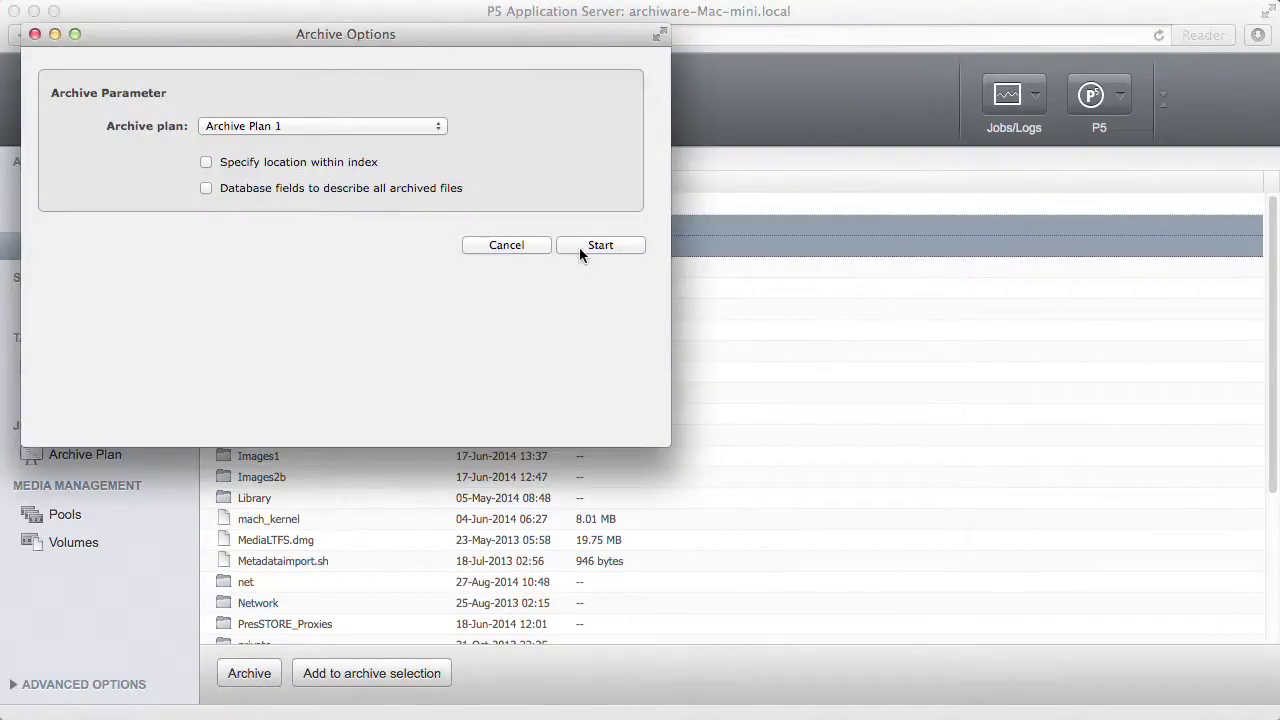
click(600, 245)
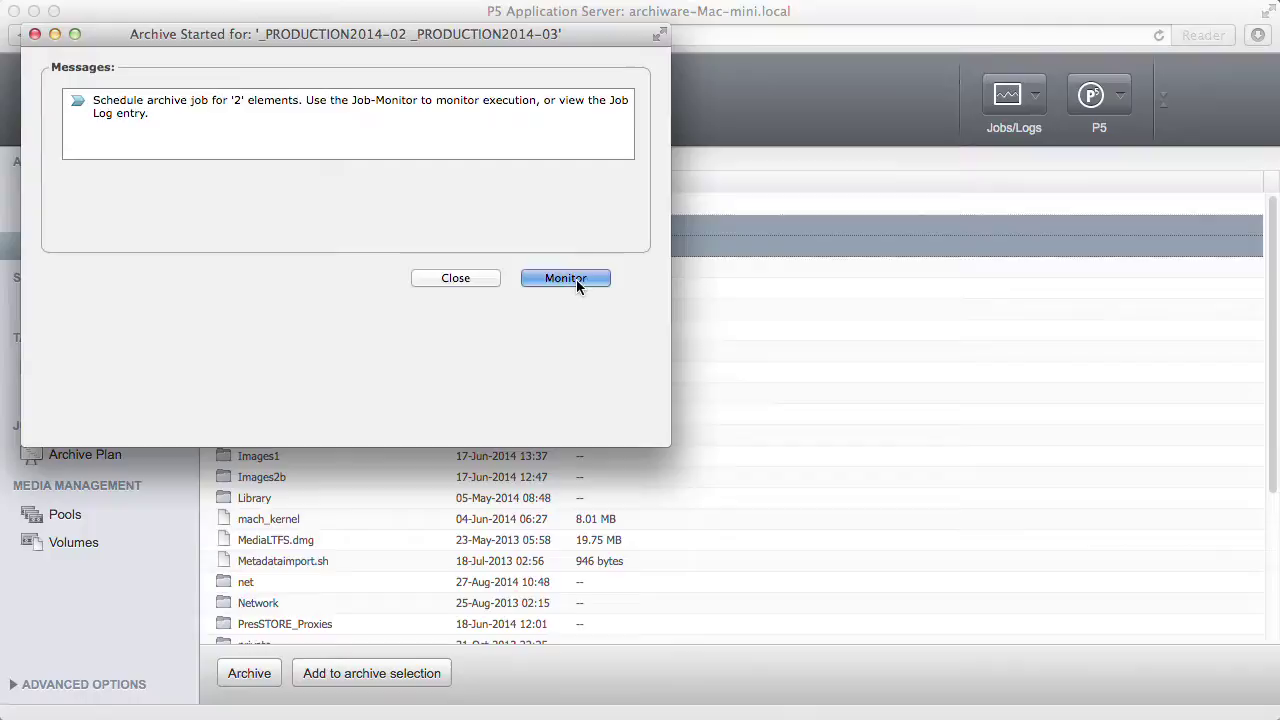
click(576, 280)
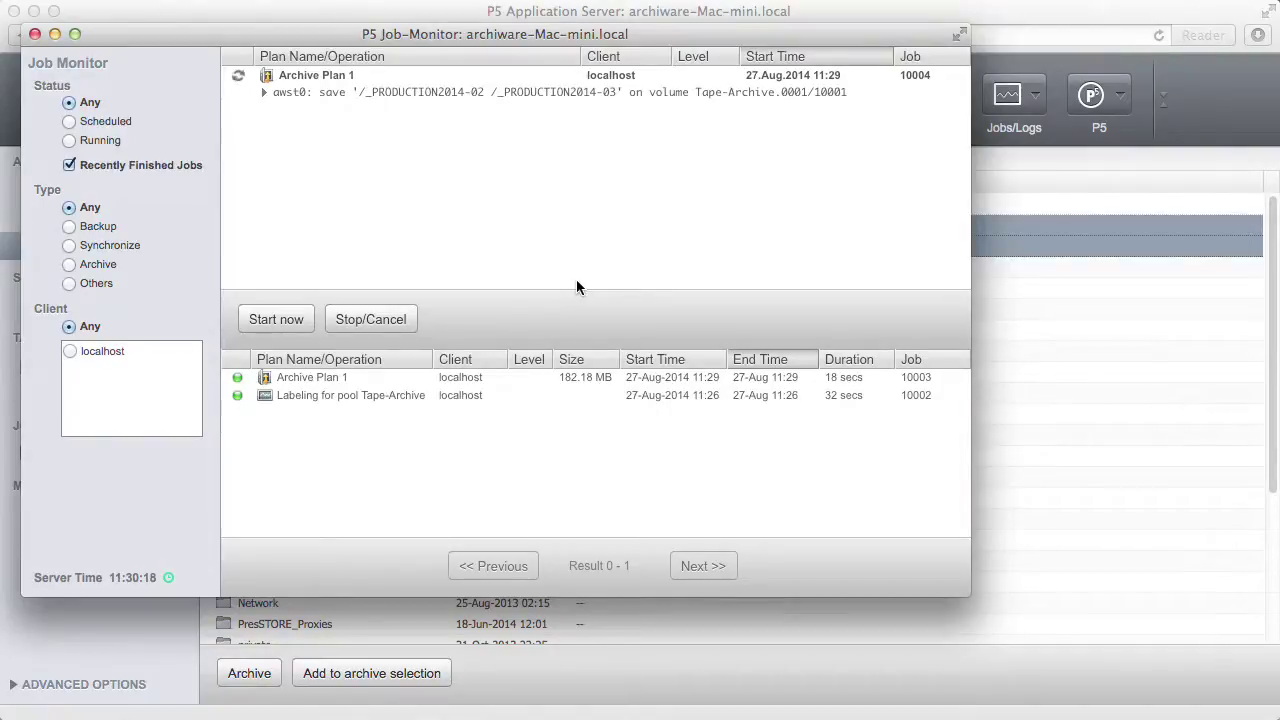
click(34, 35)
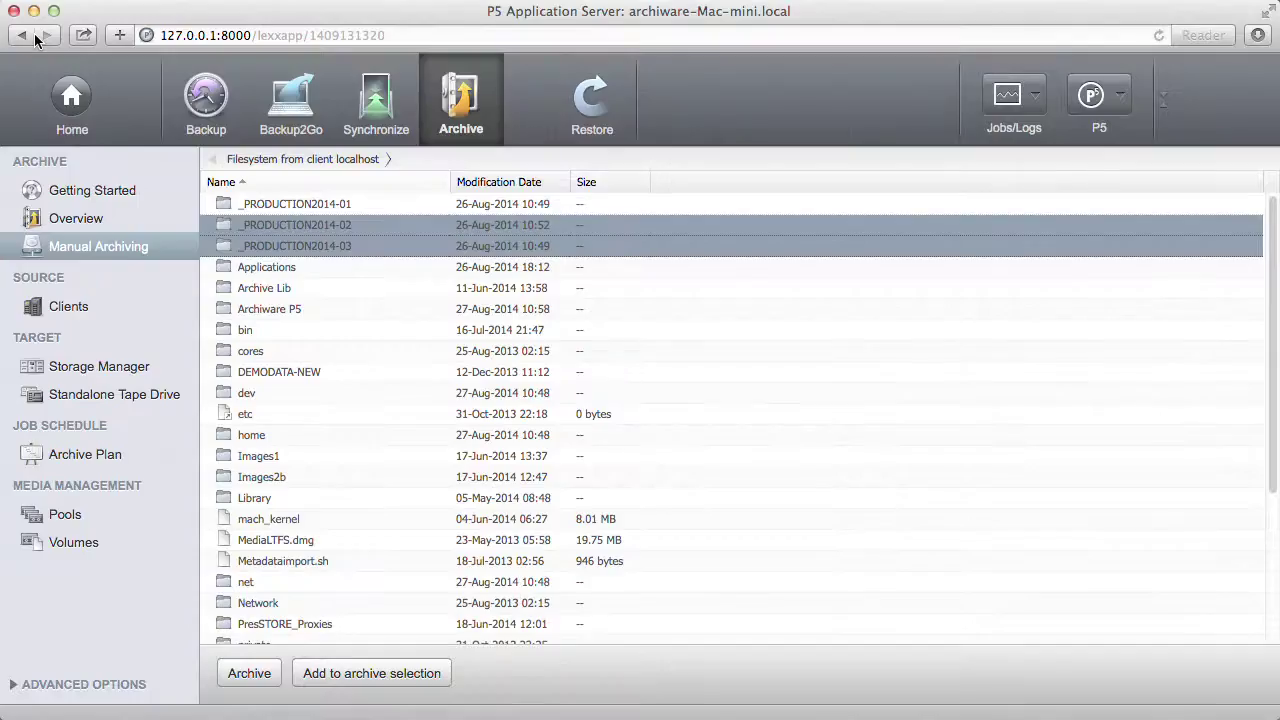
Browse the Default Archive's _PRODUCTION2014-01/Images gallery with enlarged thumbnails, then return to the top.
click(592, 118)
click(74, 314)
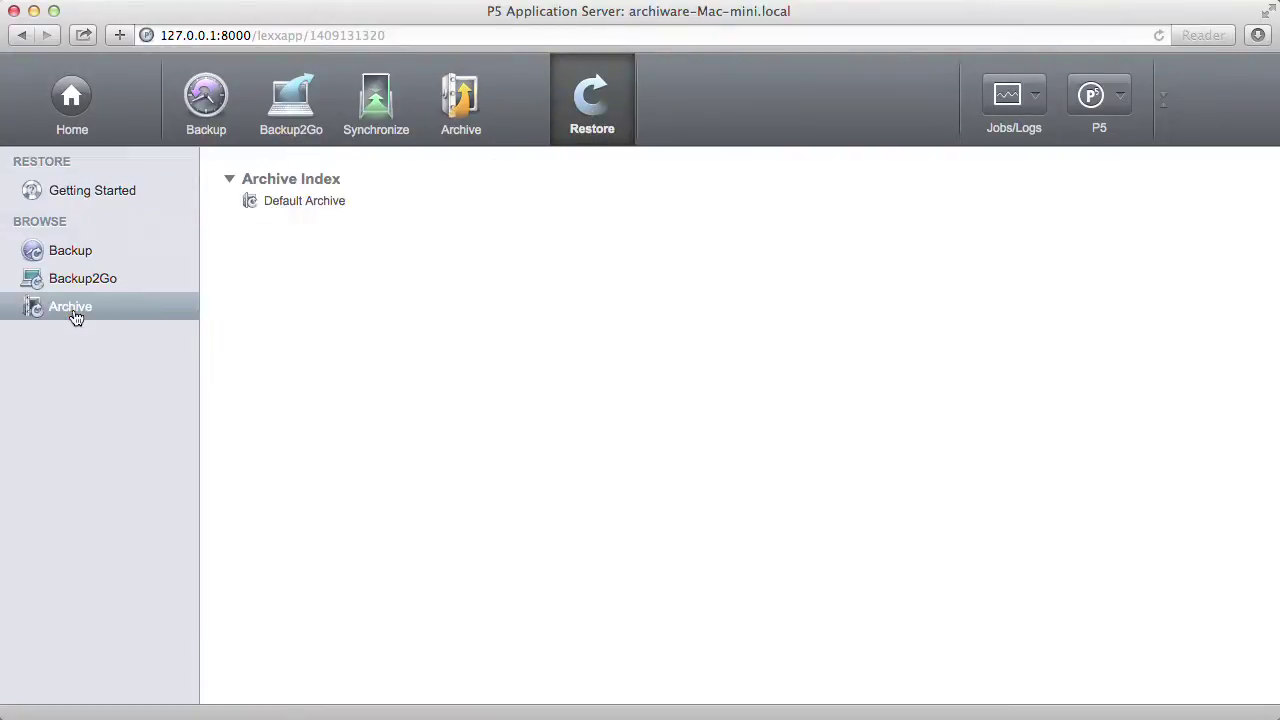
click(251, 204)
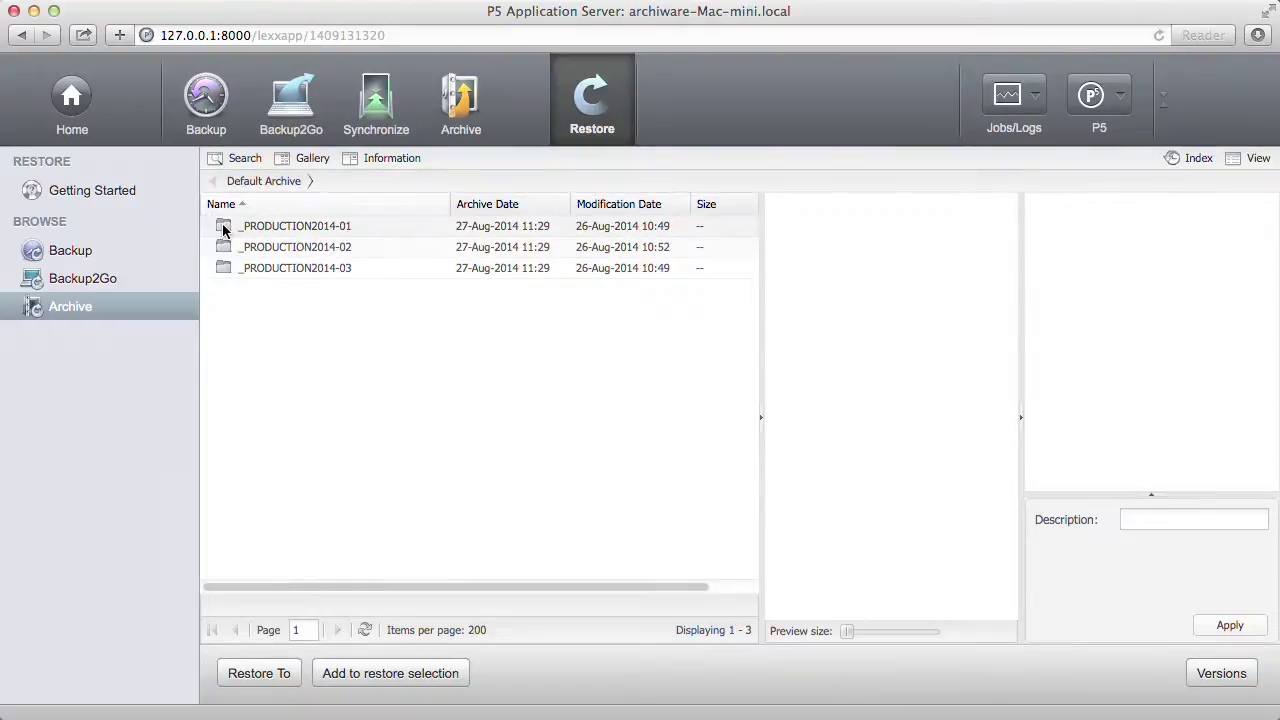
double_click(226, 226)
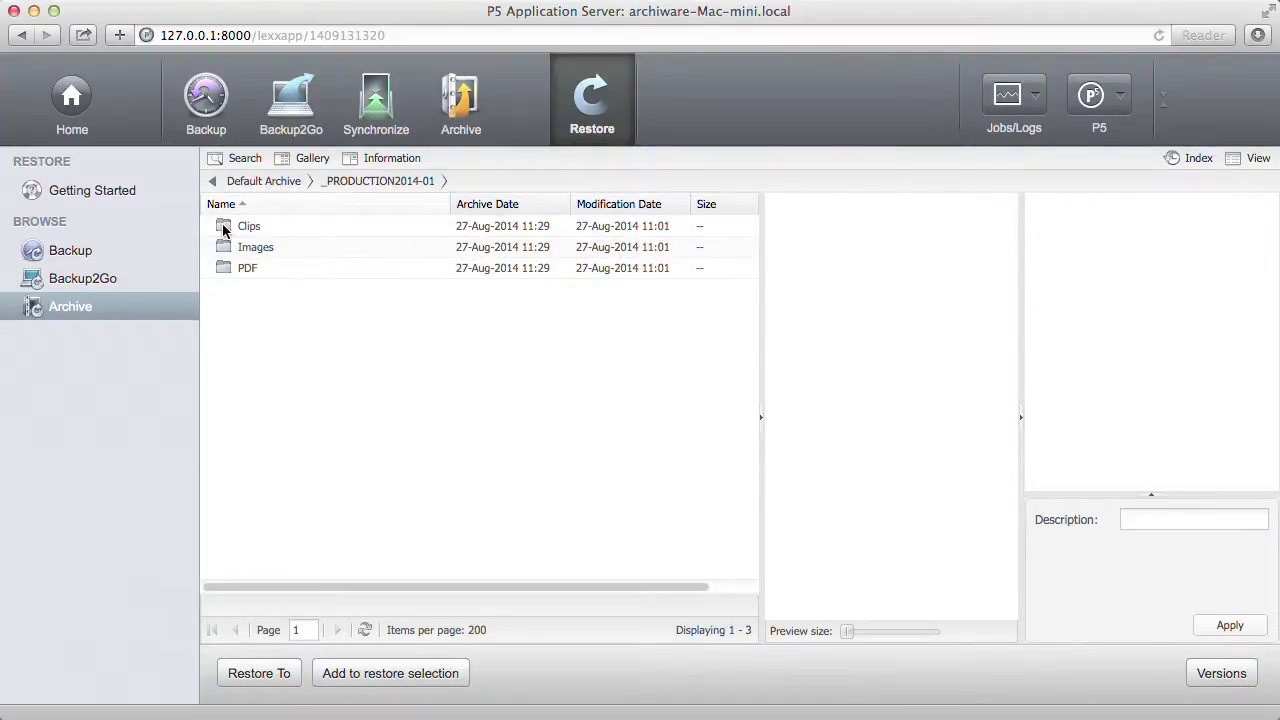
double_click(224, 256)
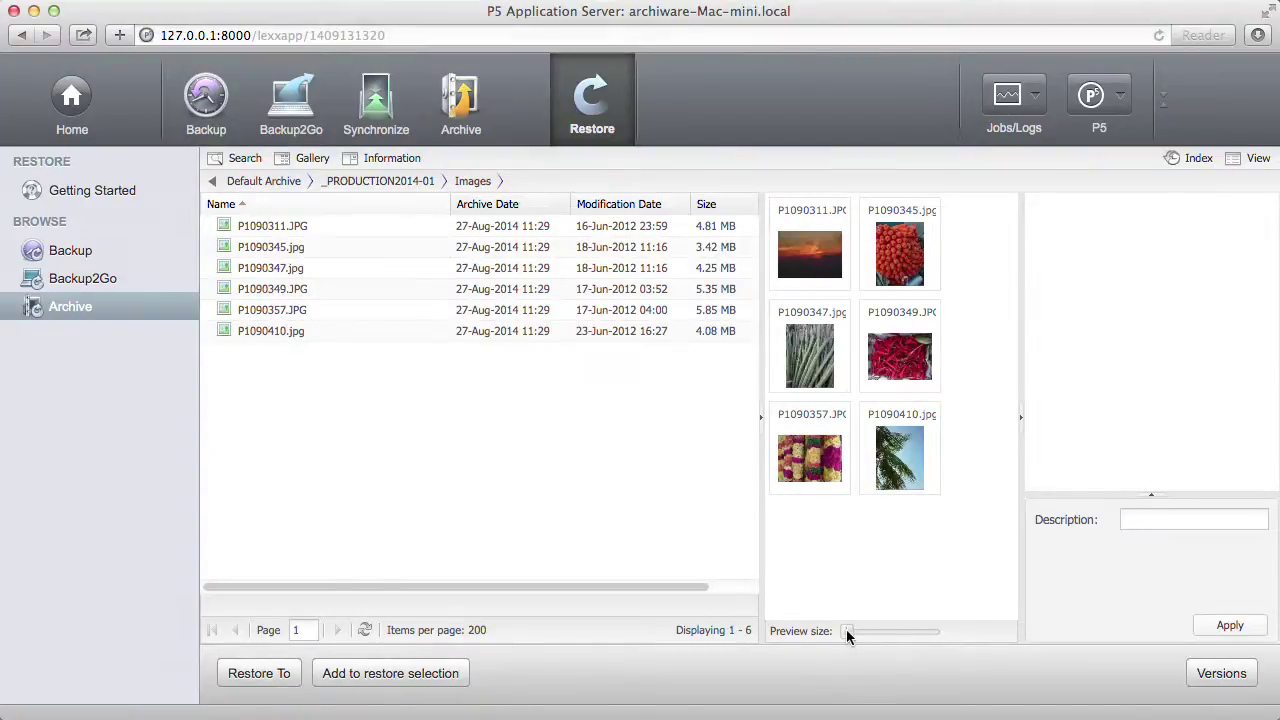
drag(846, 631, 871, 632)
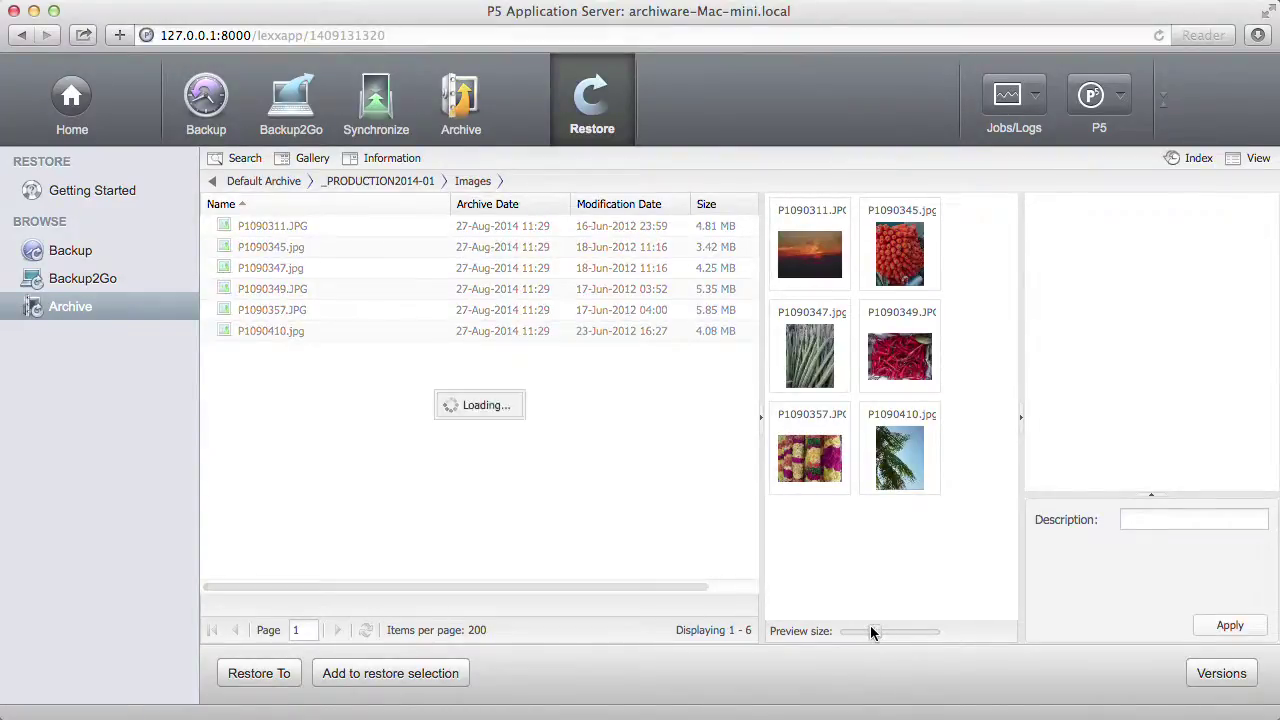
scroll(927, 524, down, 1)
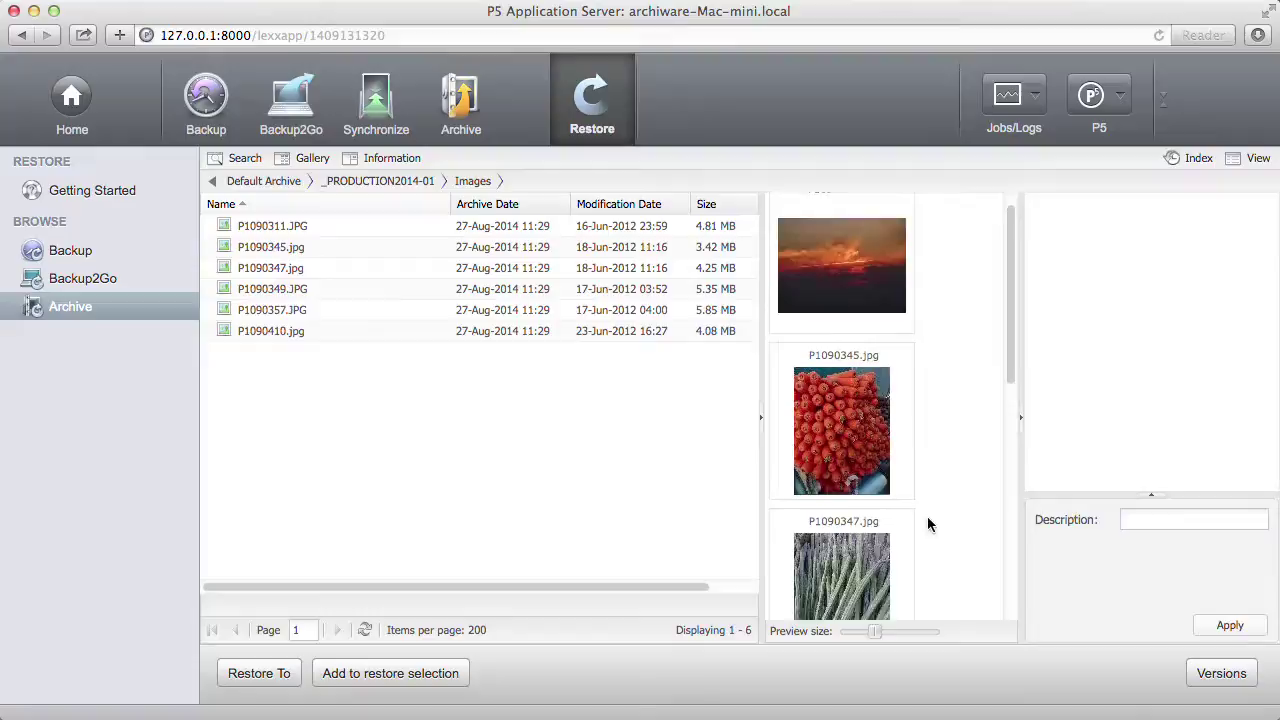
scroll(927, 516, down, 10)
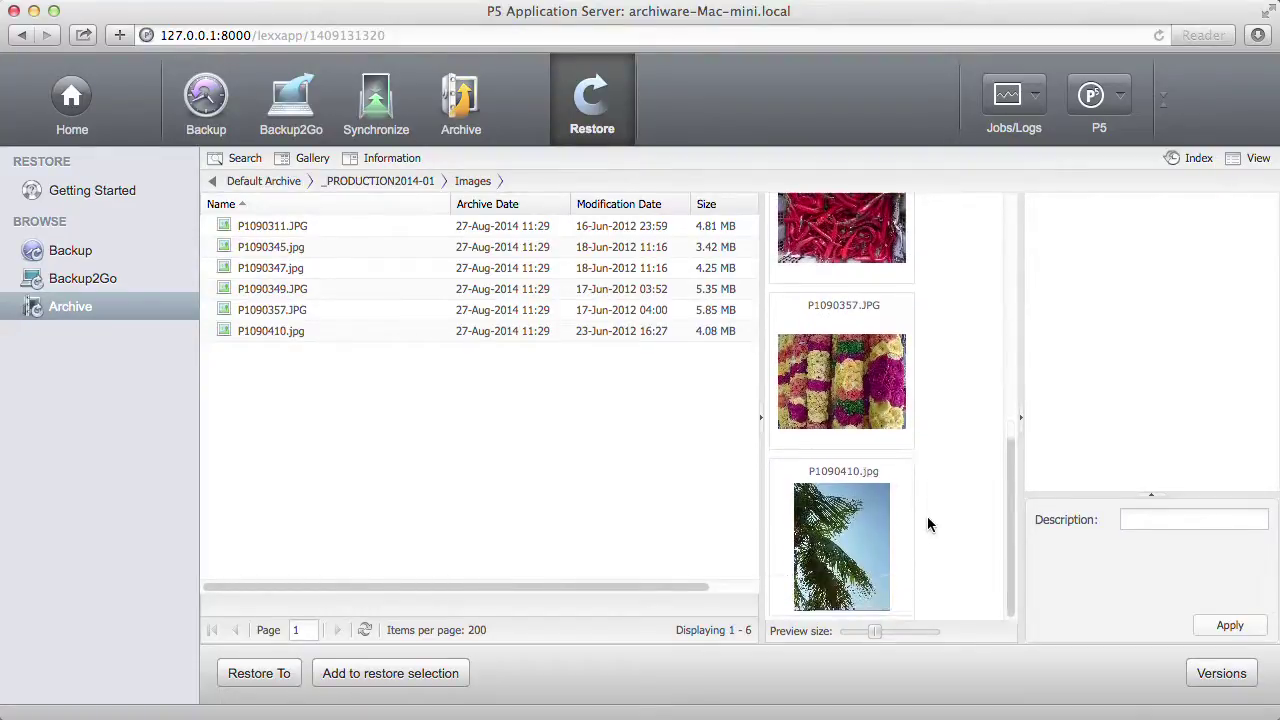
click(263, 184)
Preview the archived clip in _PRODUCTION2014-02/Clips, then pause it.
double_click(222, 250)
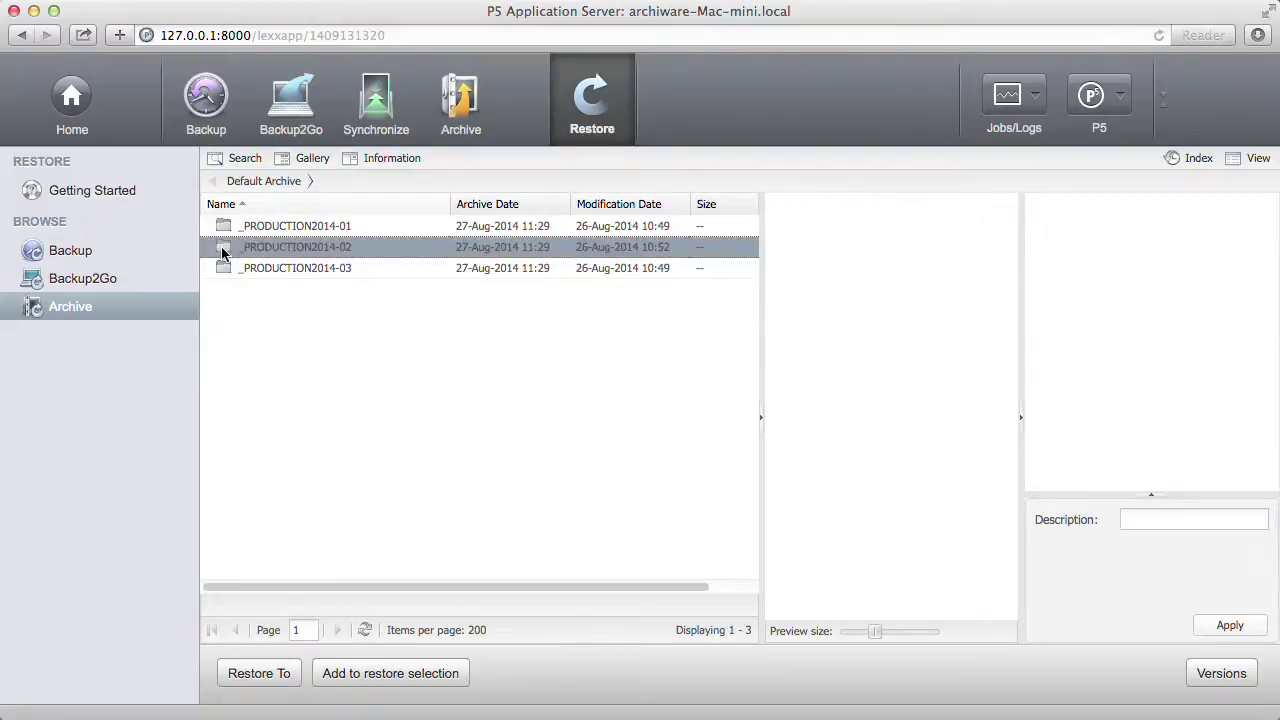
double_click(224, 228)
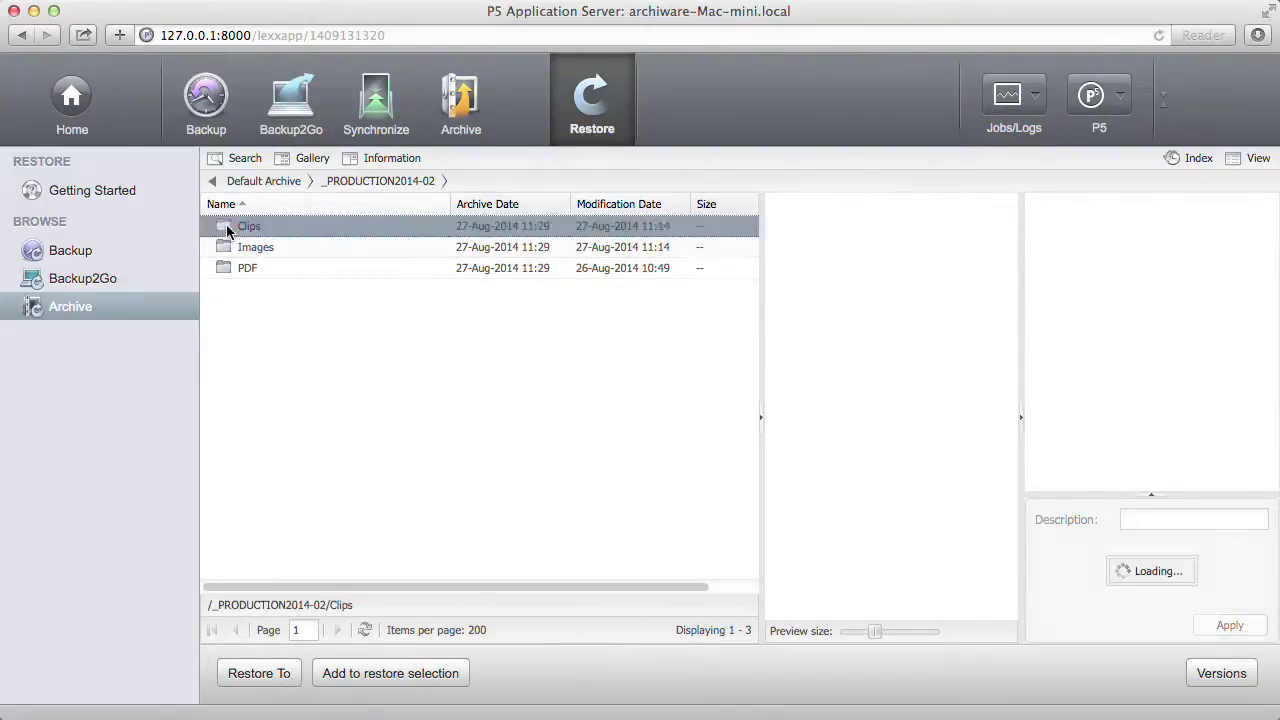
click(848, 298)
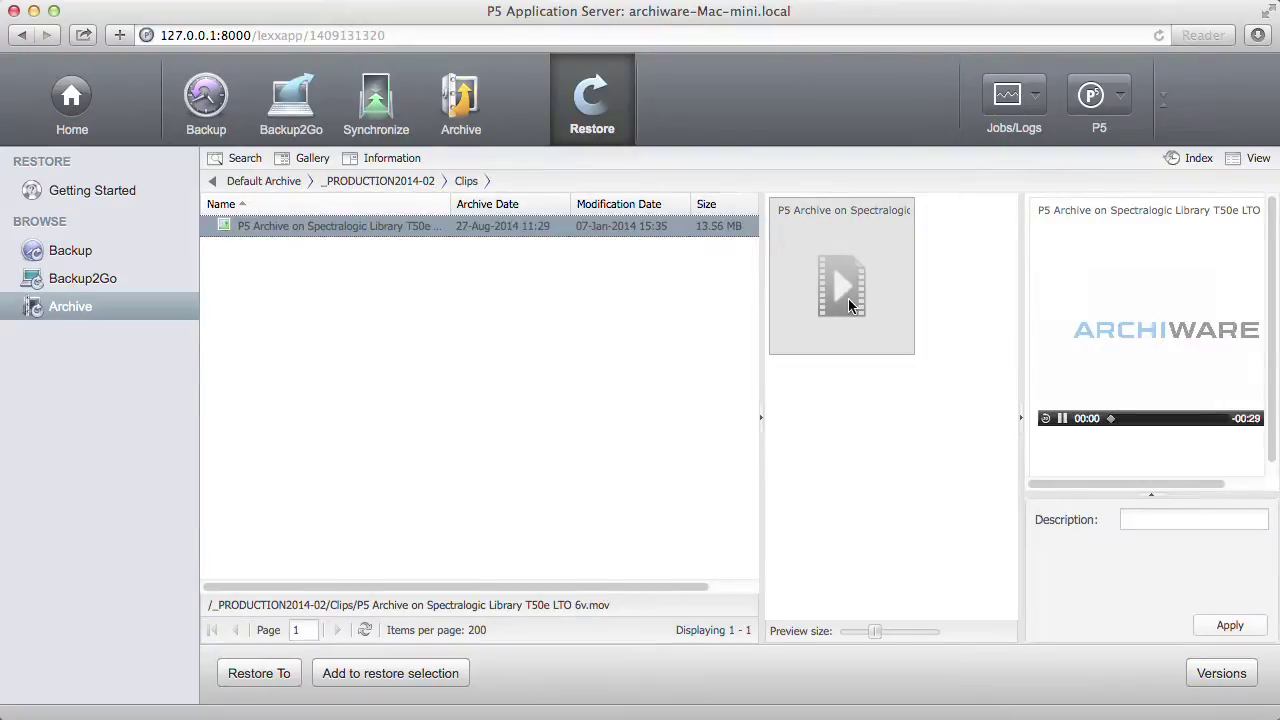
click(1062, 418)
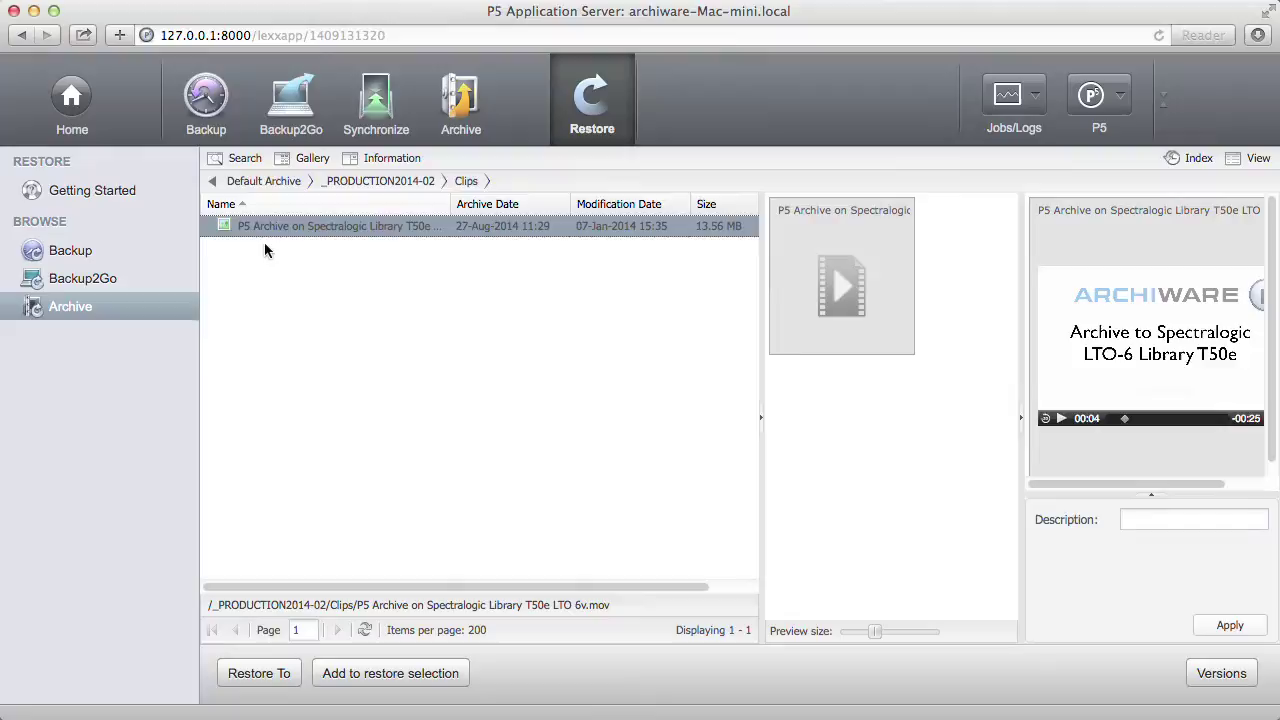
Give DSC_0021.JPG in _PRODUCTION2014-04/Images the description 'flower'.
click(264, 181)
double_click(228, 227)
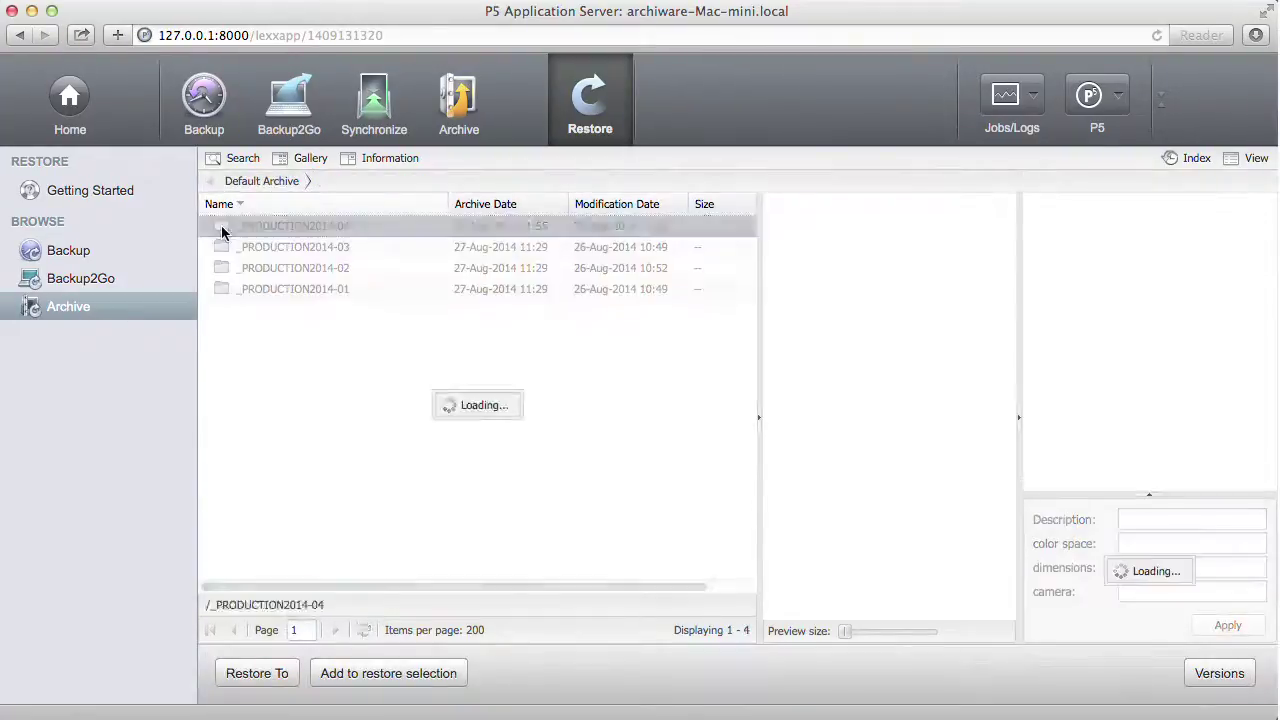
double_click(222, 228)
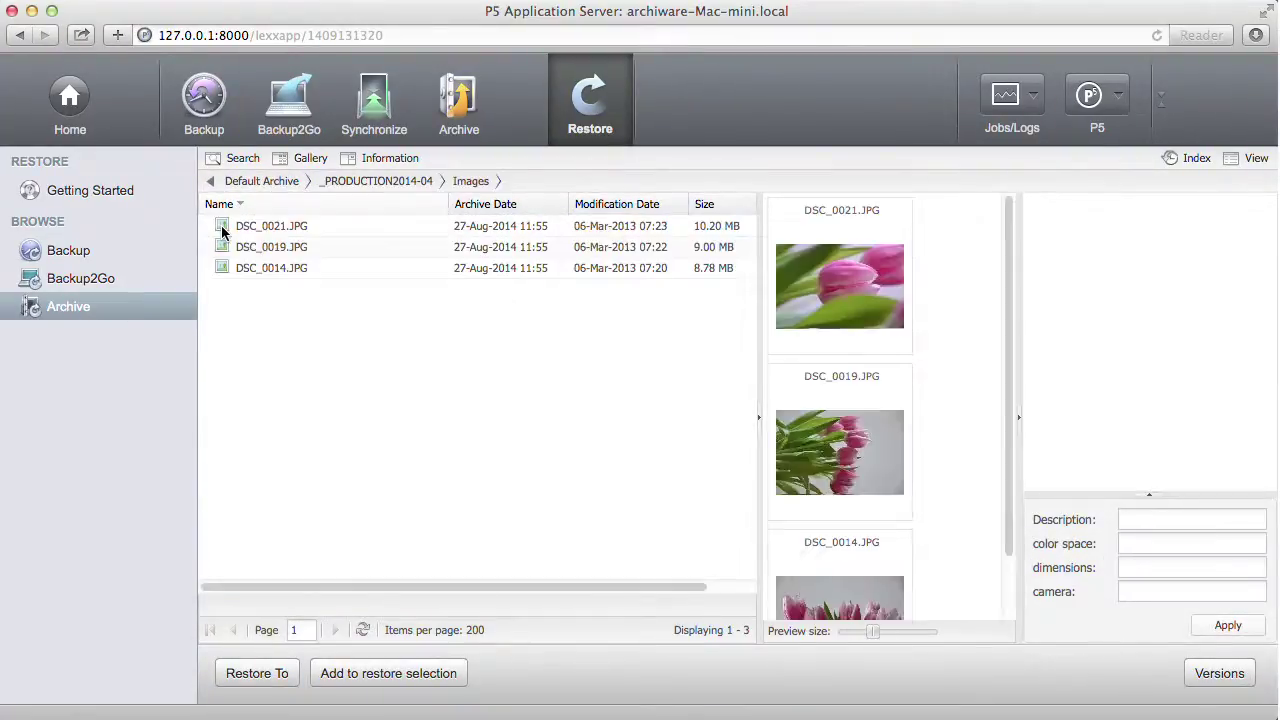
click(843, 302)
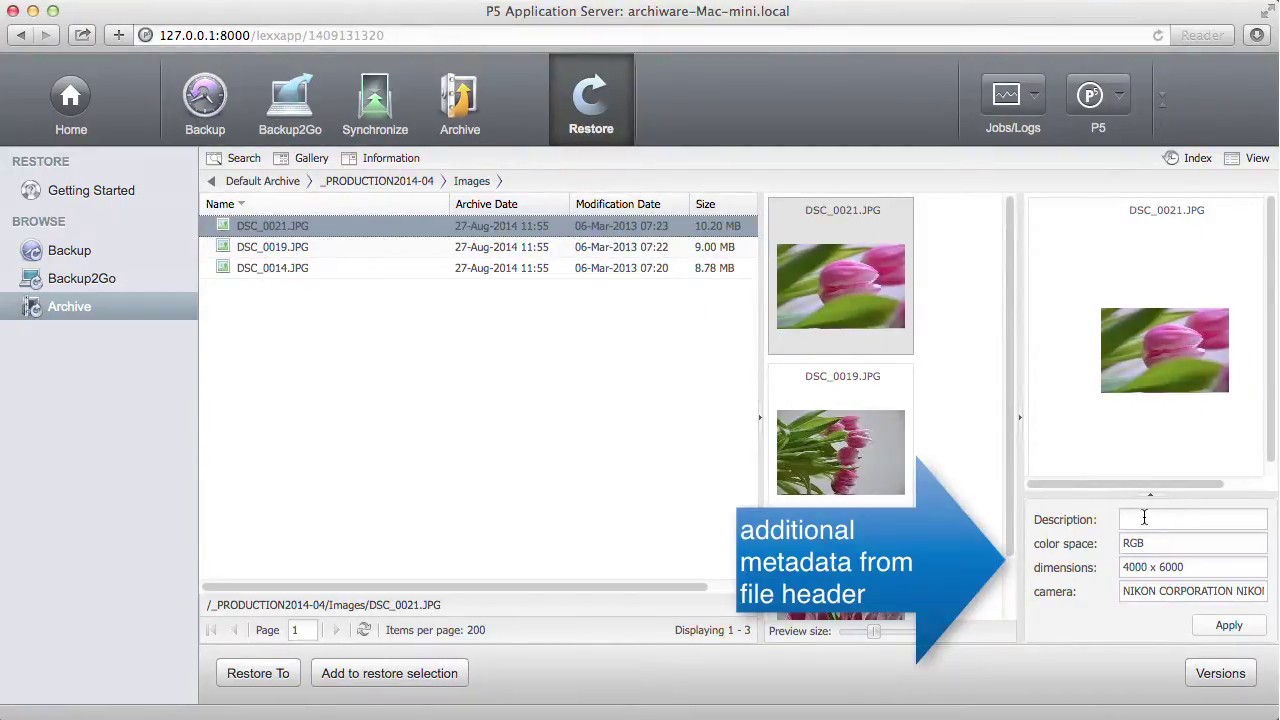
click(1144, 517)
text(flower)
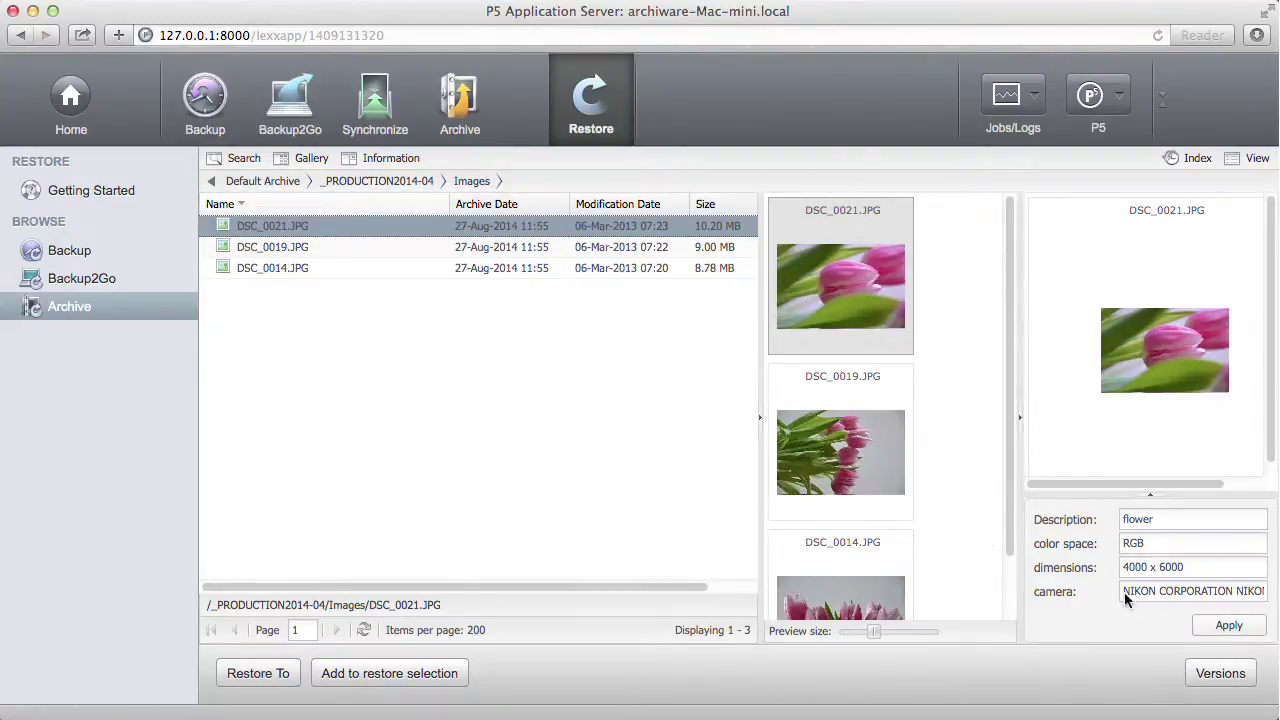
Start an archive search with Description set to 'flower'.
click(241, 162)
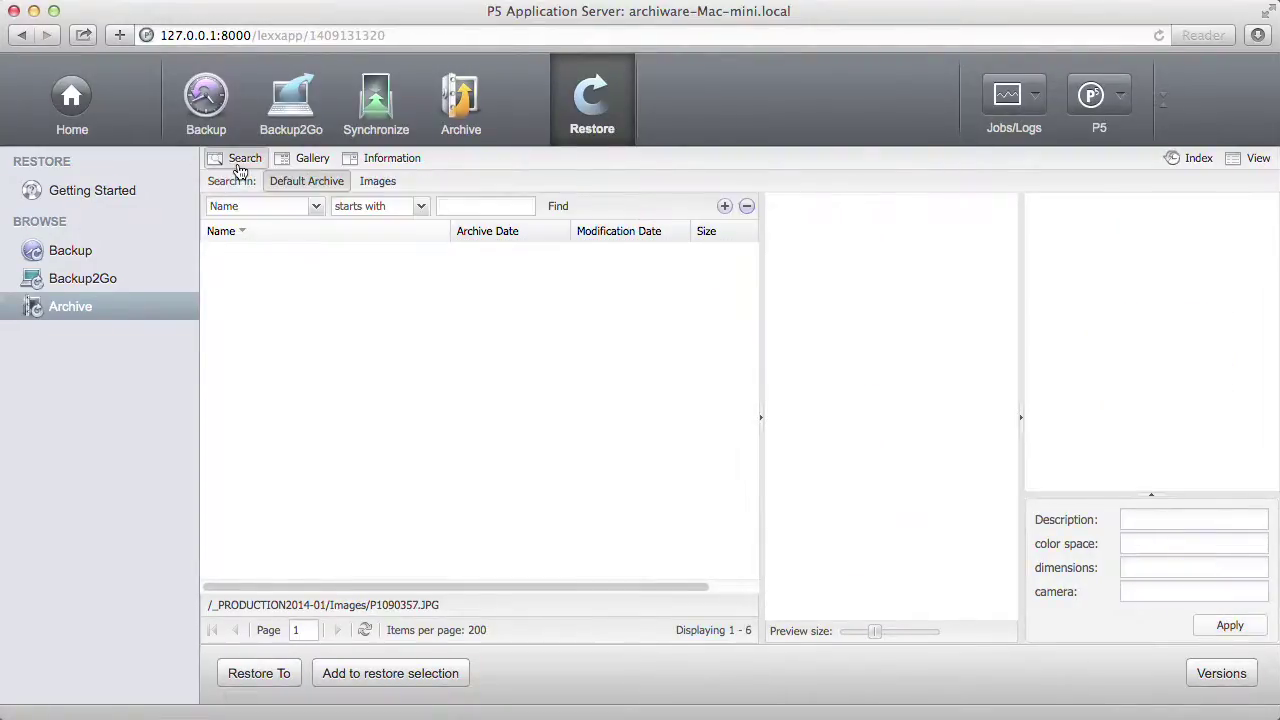
click(316, 207)
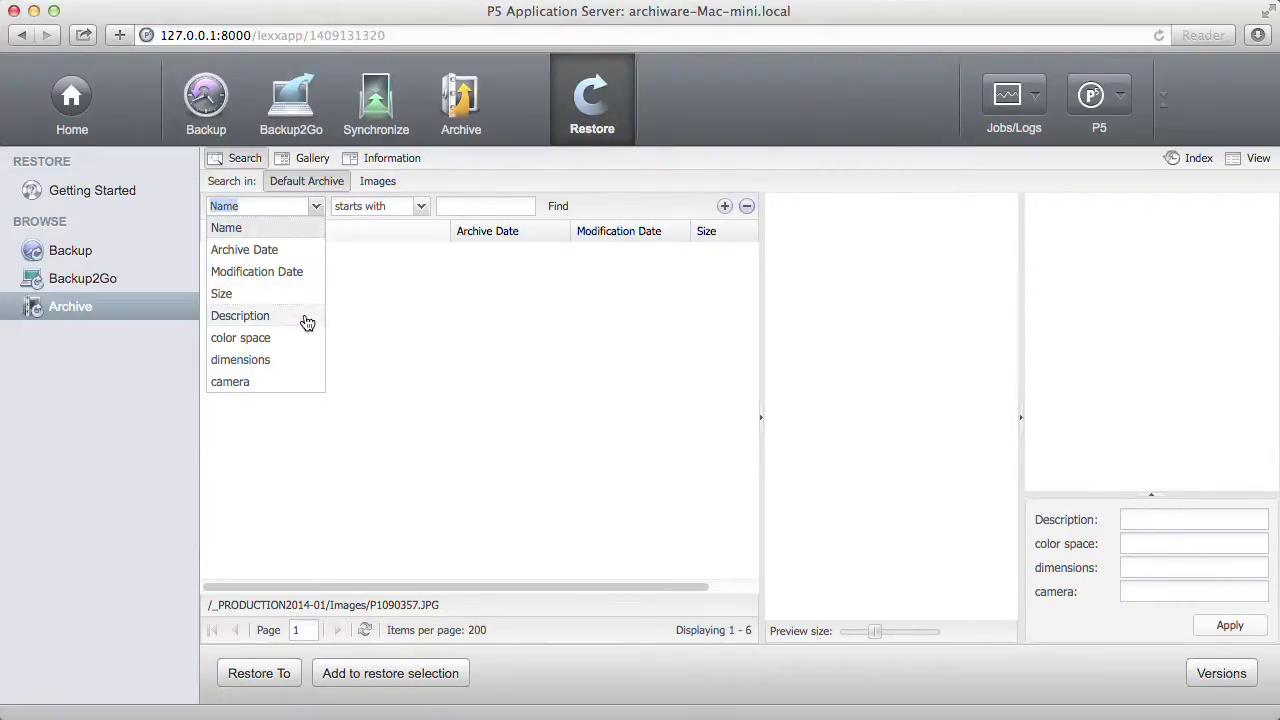
click(308, 317)
click(450, 208)
text(flo)
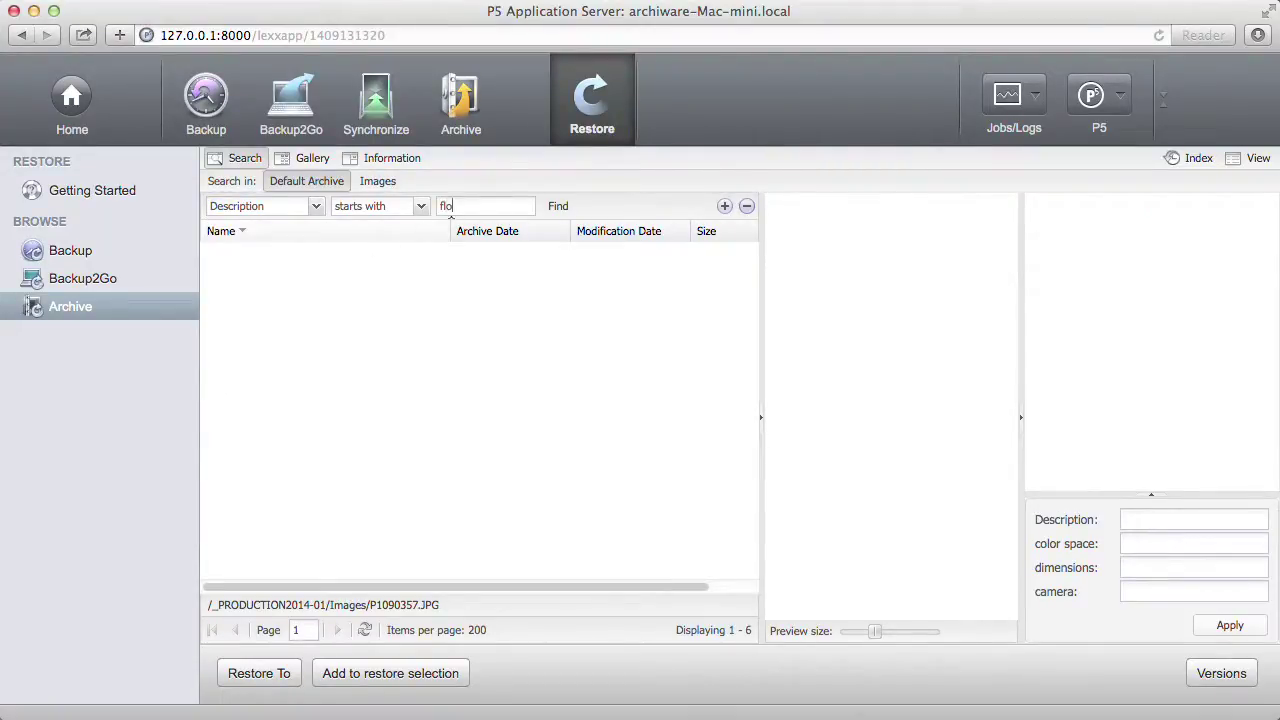
text(wer)
Add a camera criterion 'NIKON', run the search, and select the found DSC_0021.JPG.
click(725, 206)
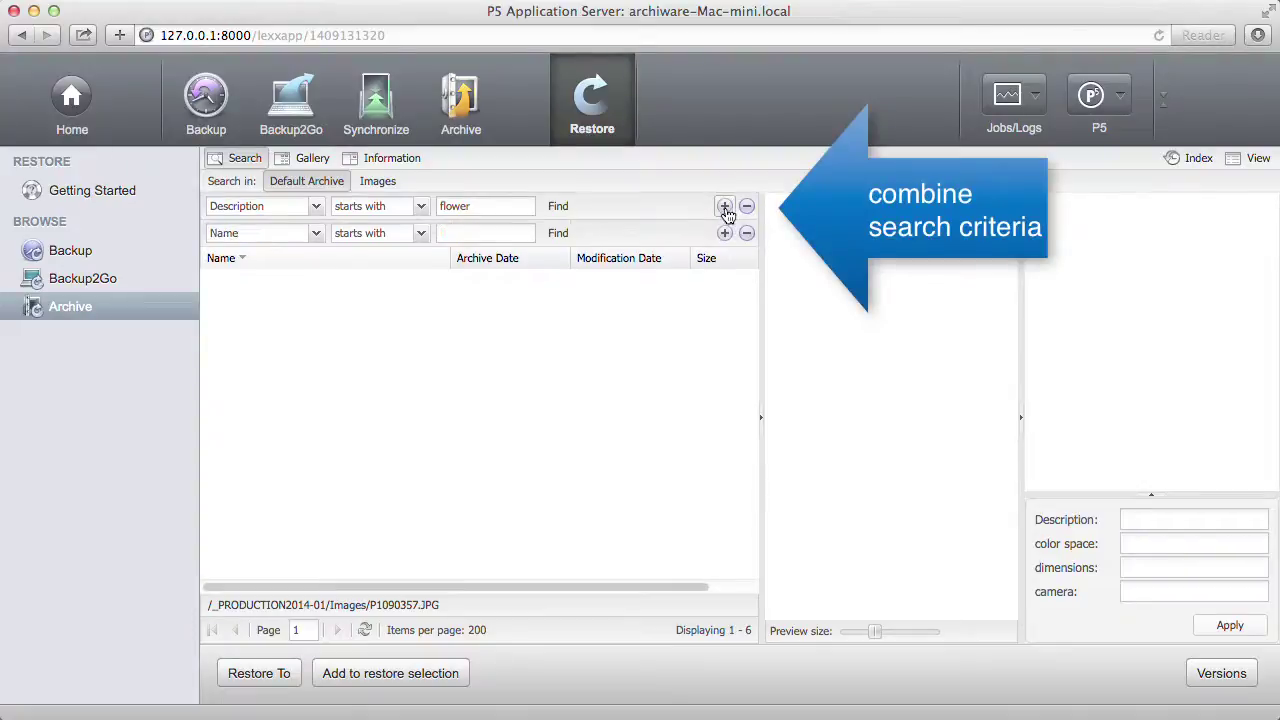
click(316, 233)
click(283, 407)
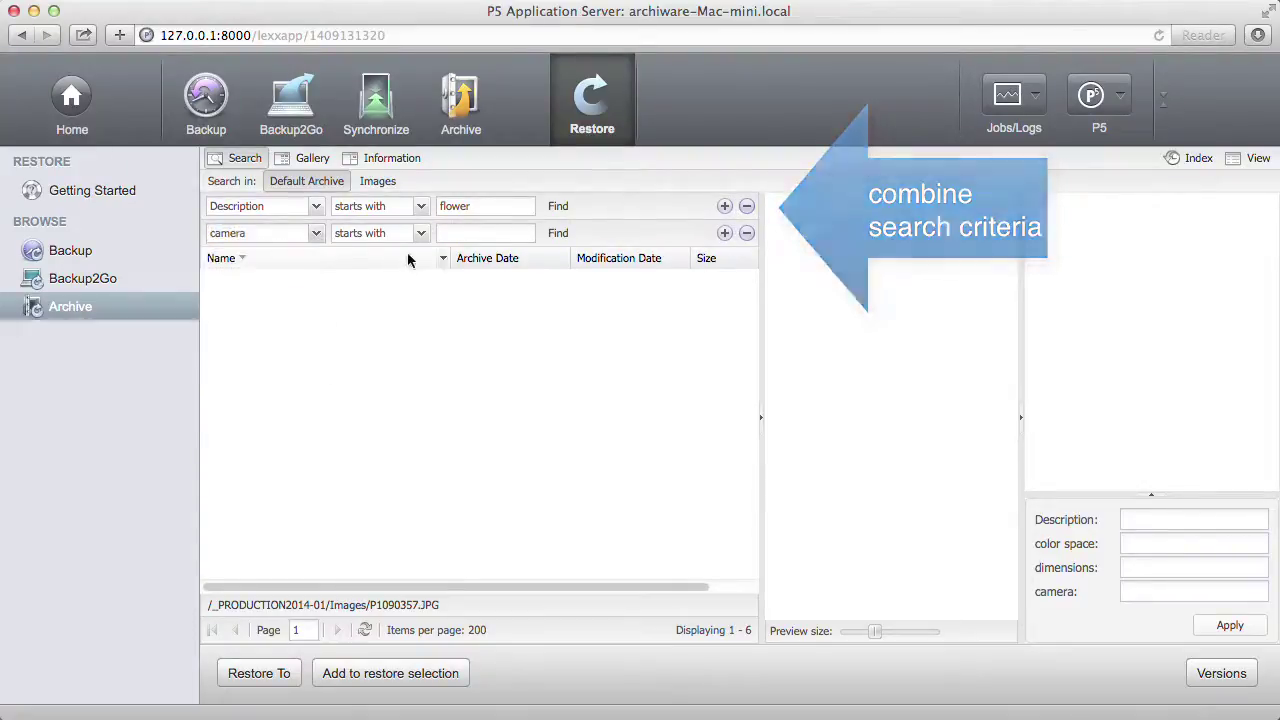
click(440, 236)
text(NIKO)
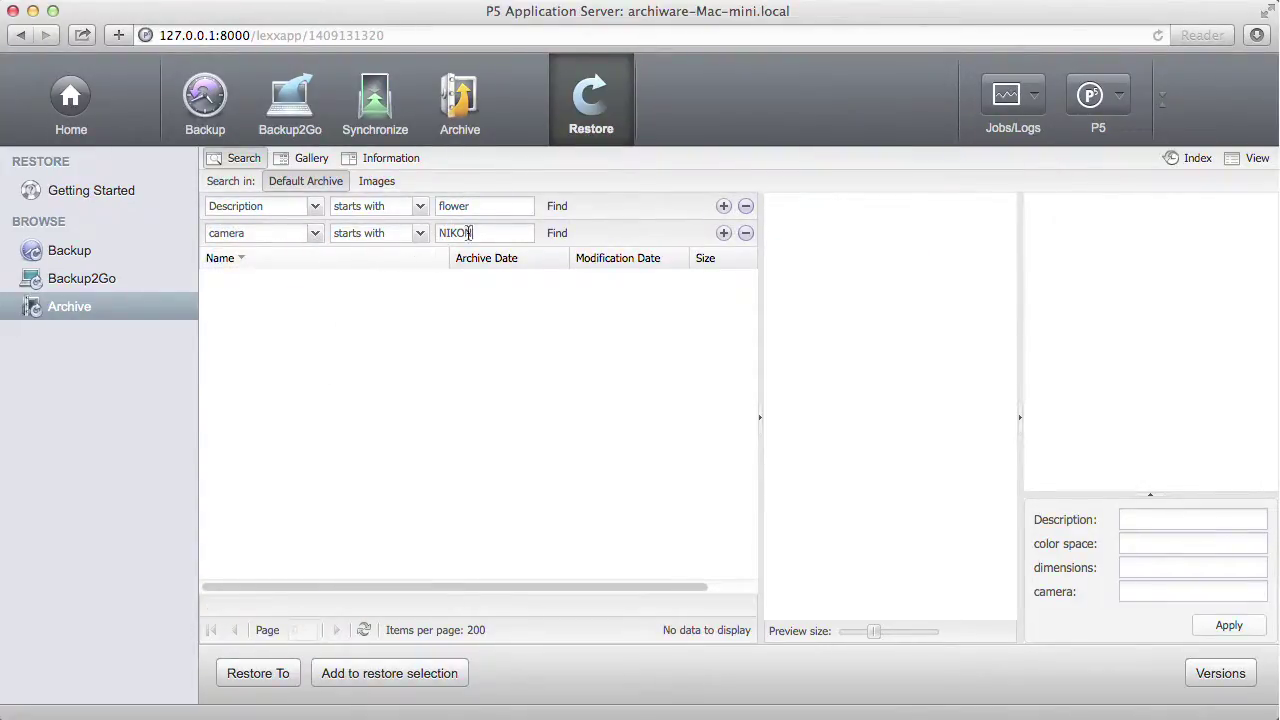
text(N)
click(557, 236)
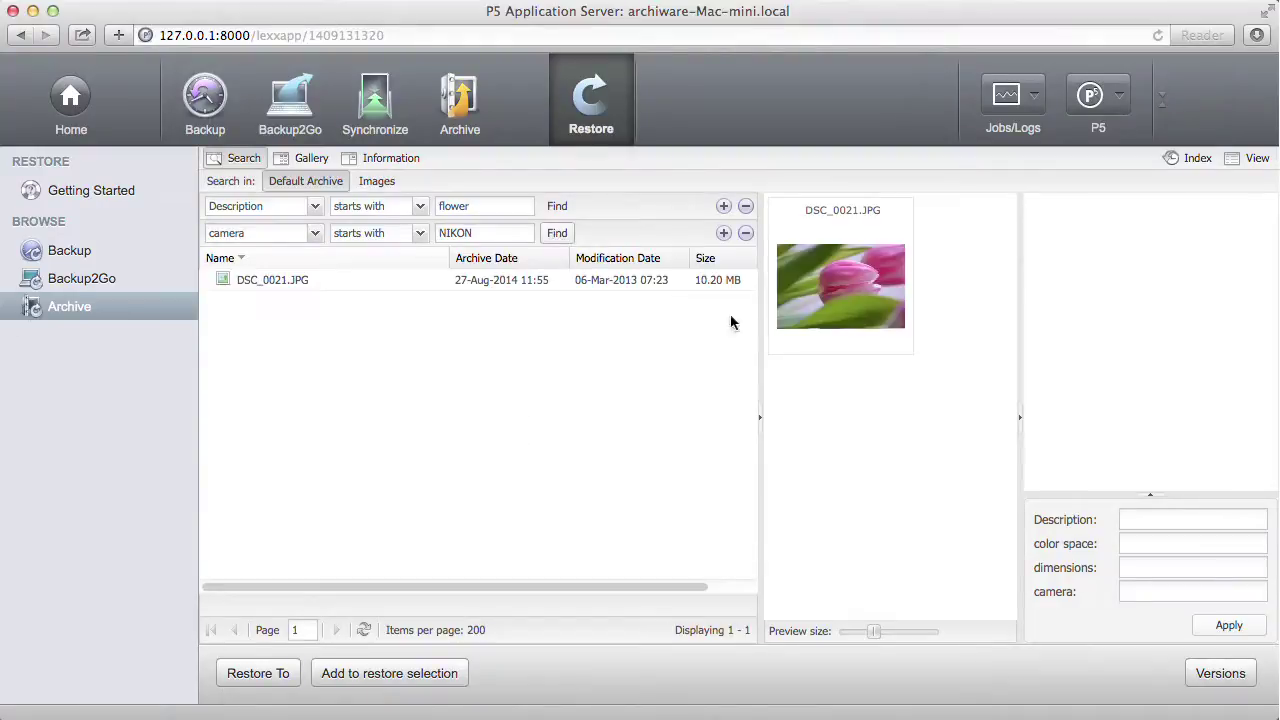
click(828, 313)
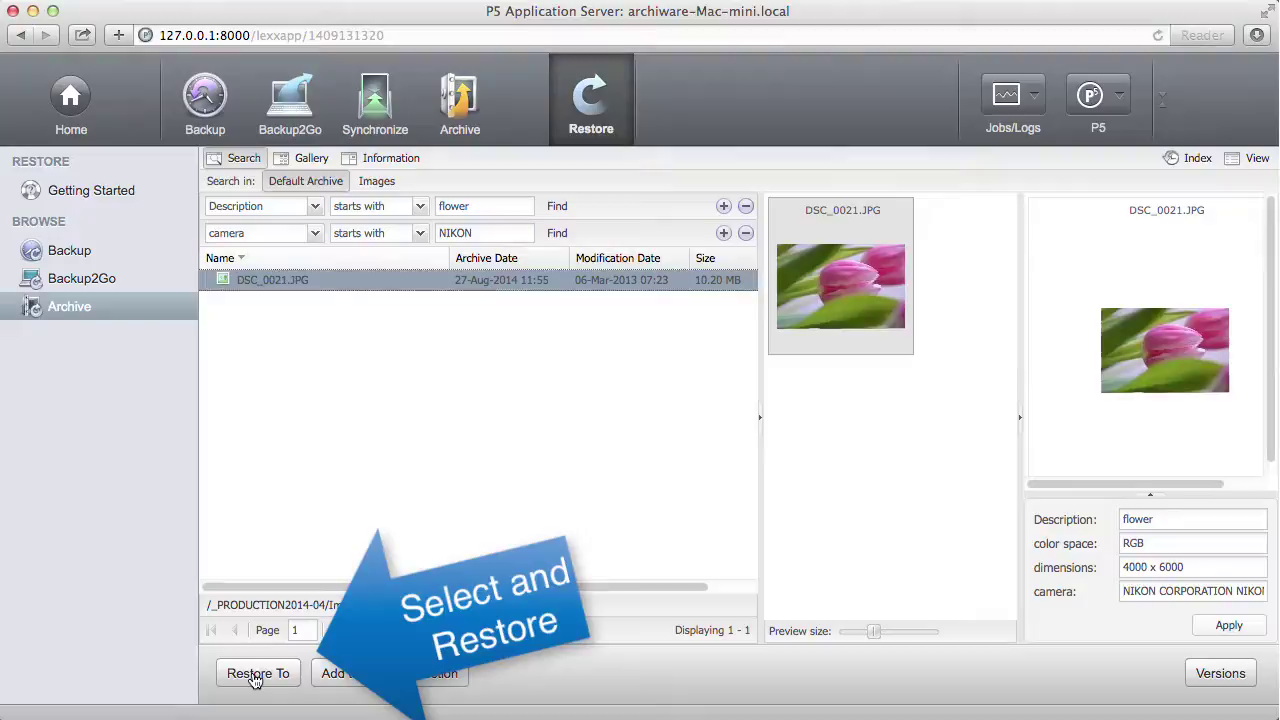
Restore DSC_0021.JPG relocated to /Users/archiware/Desktop/RESTORE and start the restore job.
click(255, 676)
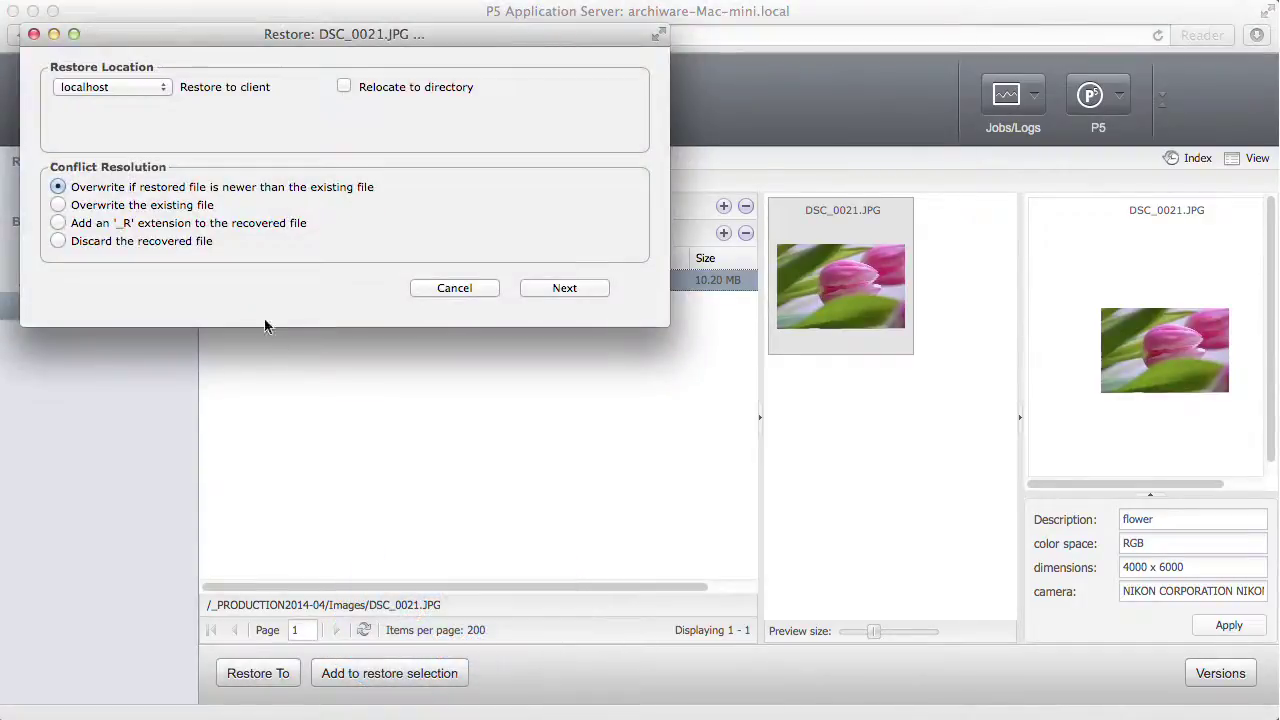
click(344, 87)
click(435, 113)
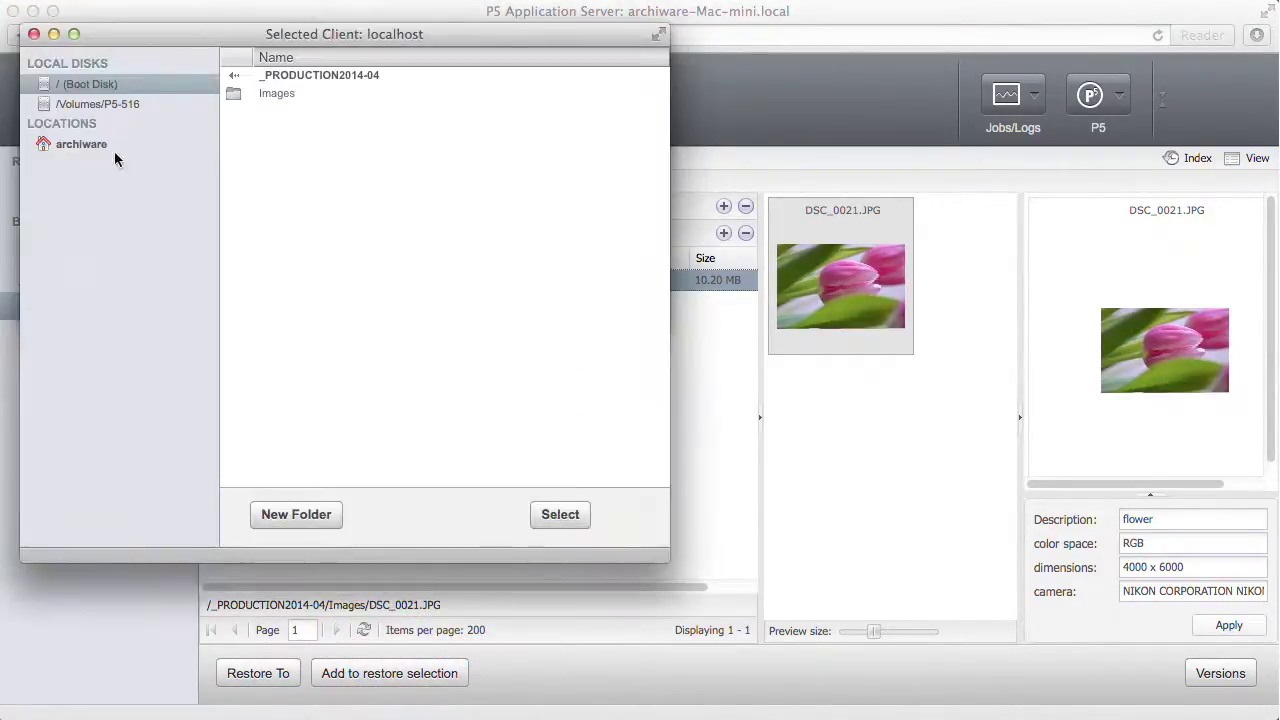
click(114, 149)
click(235, 92)
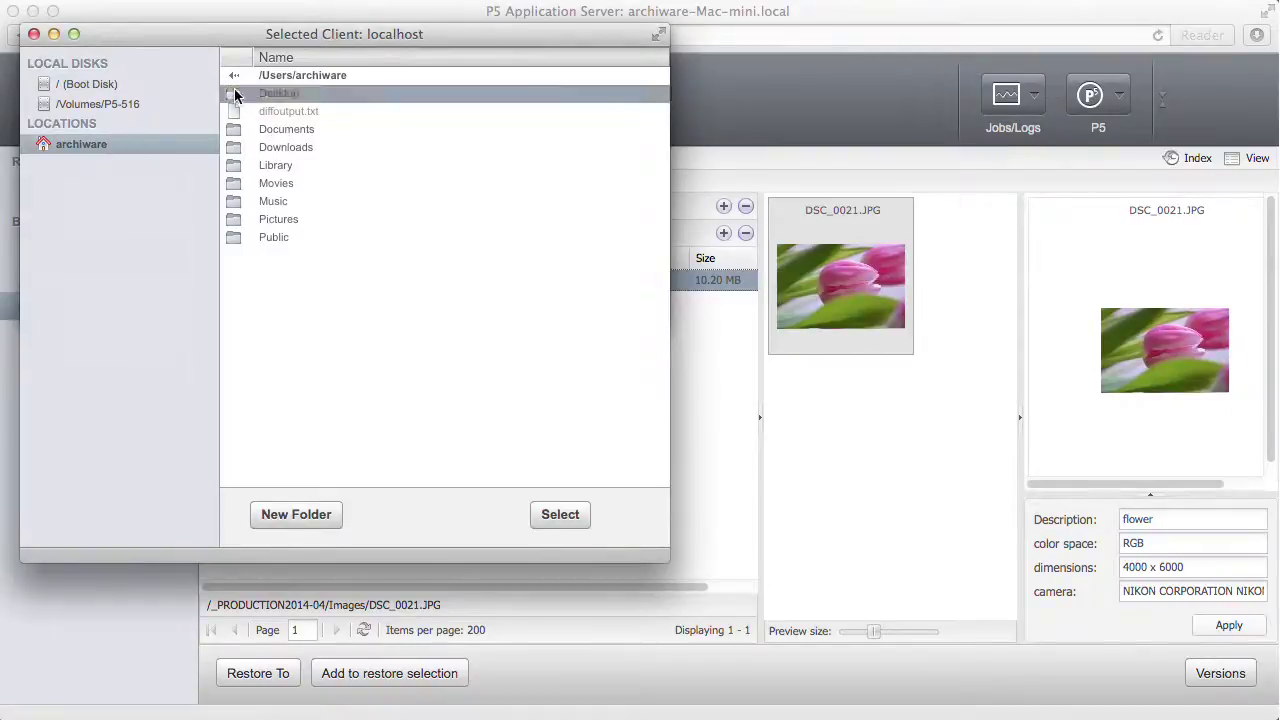
double_click(234, 93)
click(240, 147)
click(557, 514)
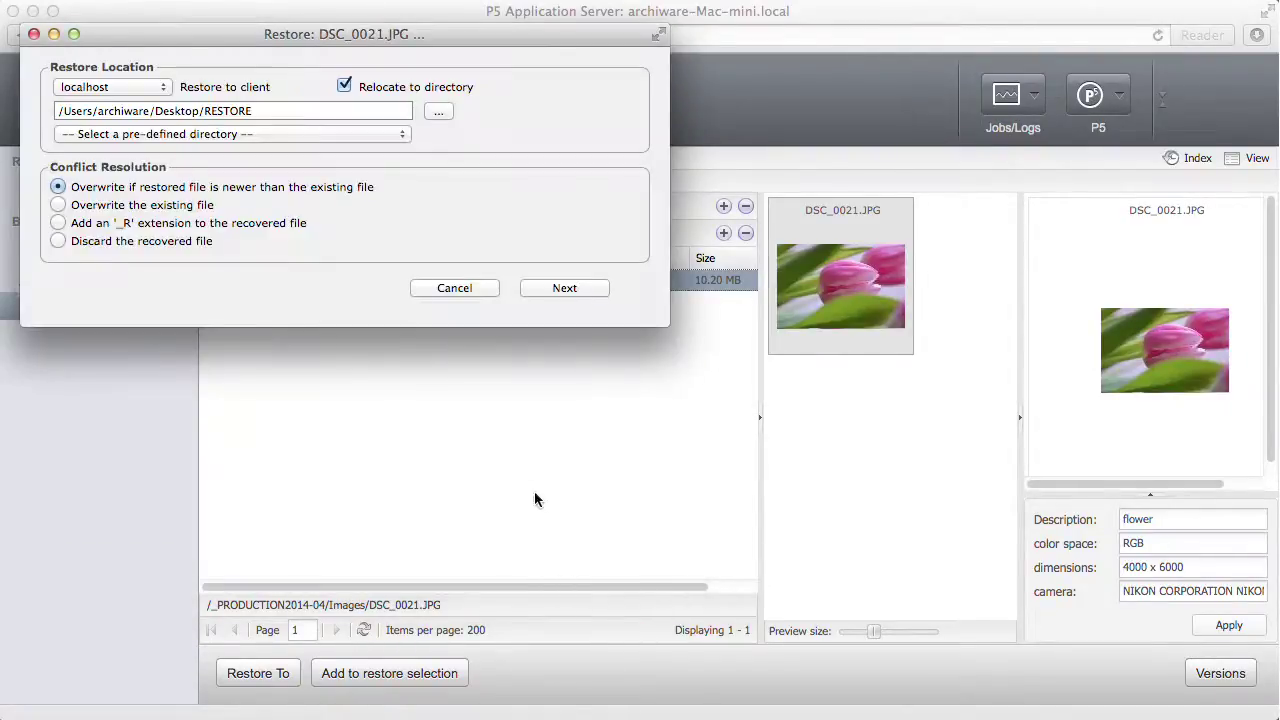
click(552, 288)
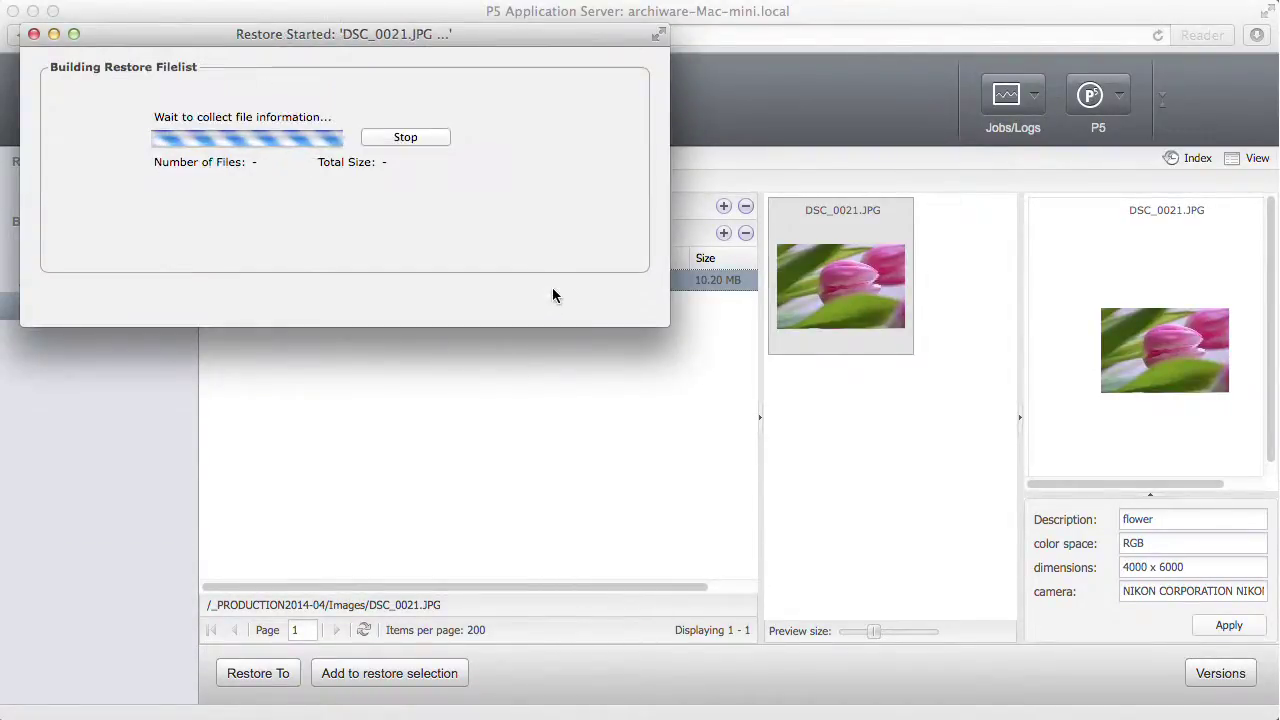
click(552, 287)
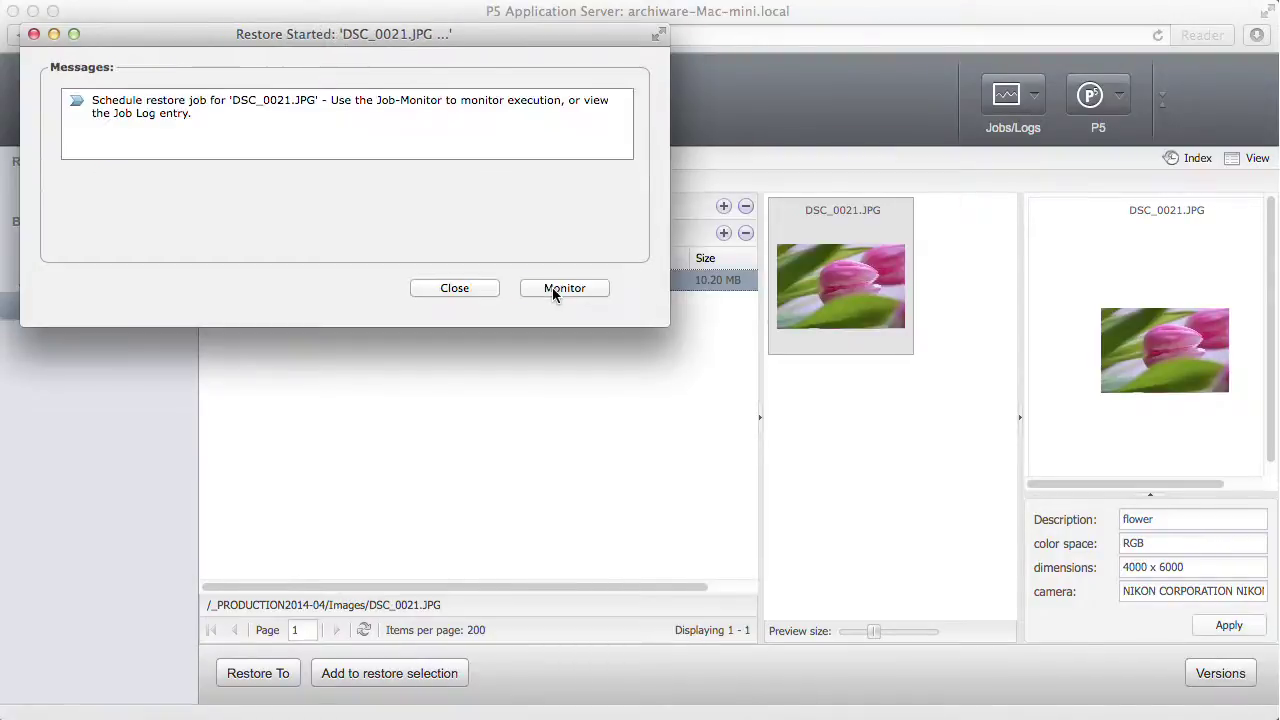
Verify the restored DSC_0021.JPG in the RESTORE folder, close the Job Monitor, and show the Archive overview.
click(554, 289)
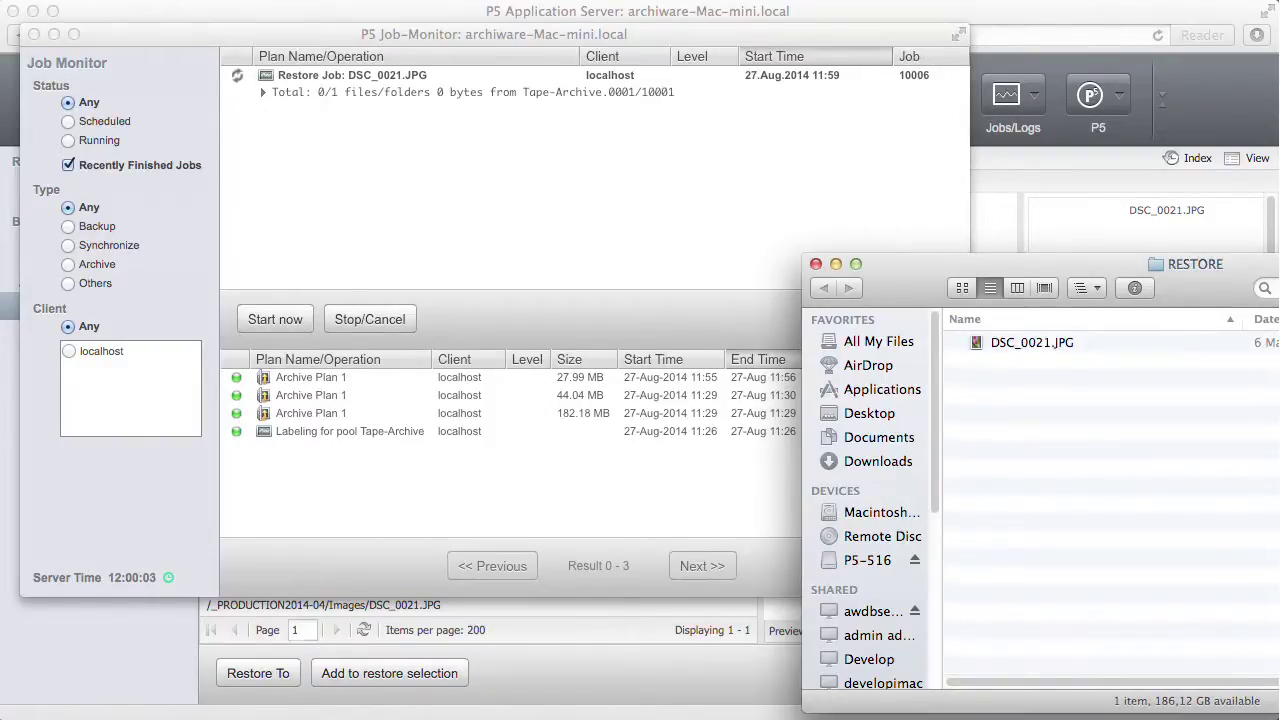
click(976, 342)
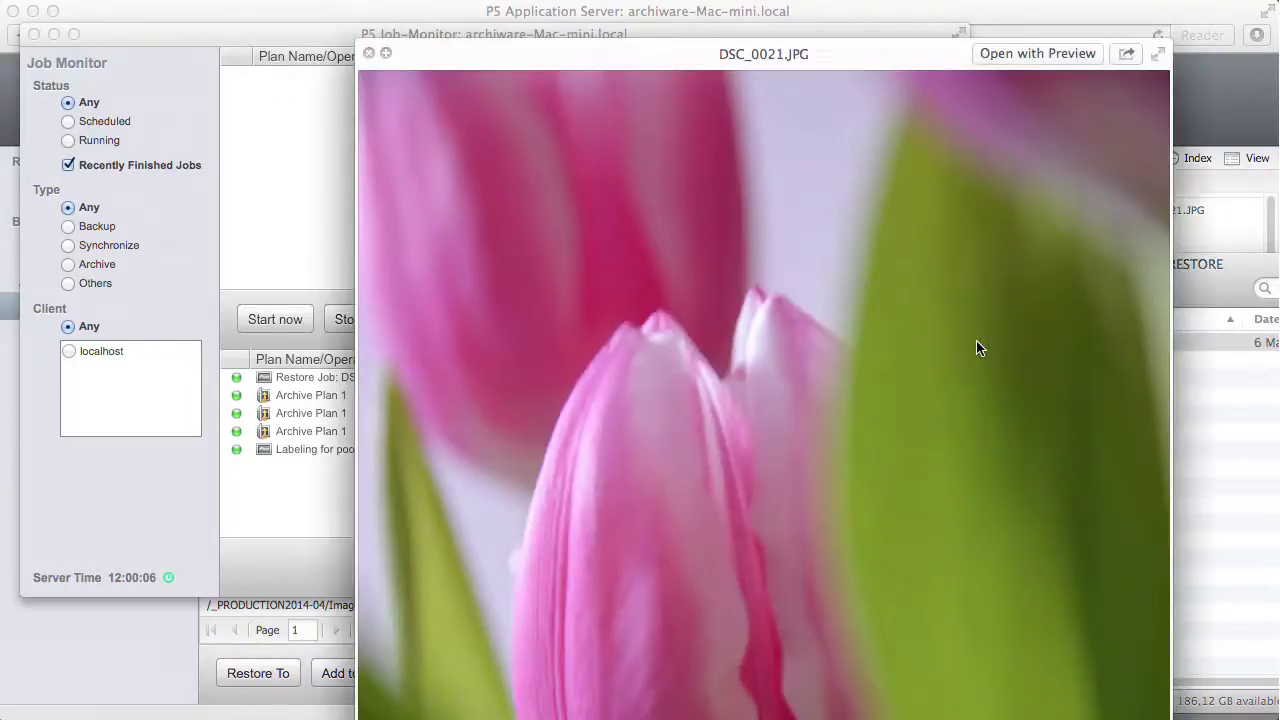
key(space)
click(104, 40)
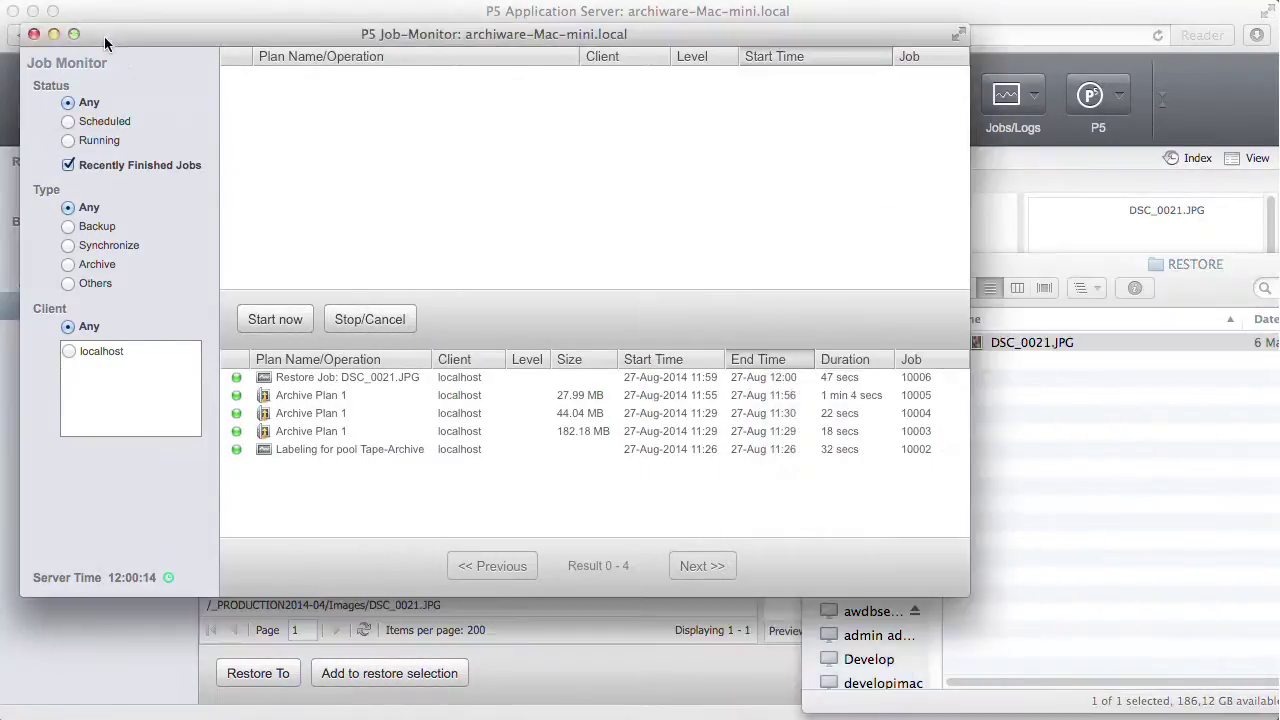
click(34, 34)
click(460, 118)
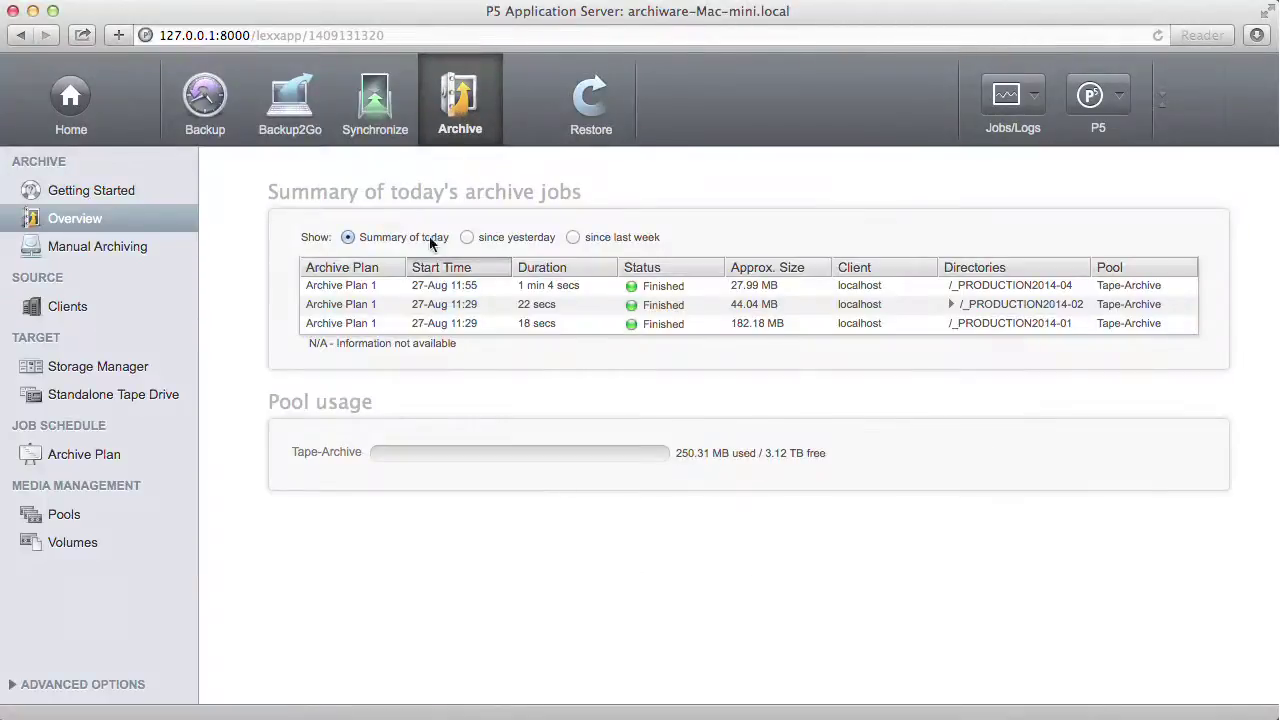
click(64, 515)
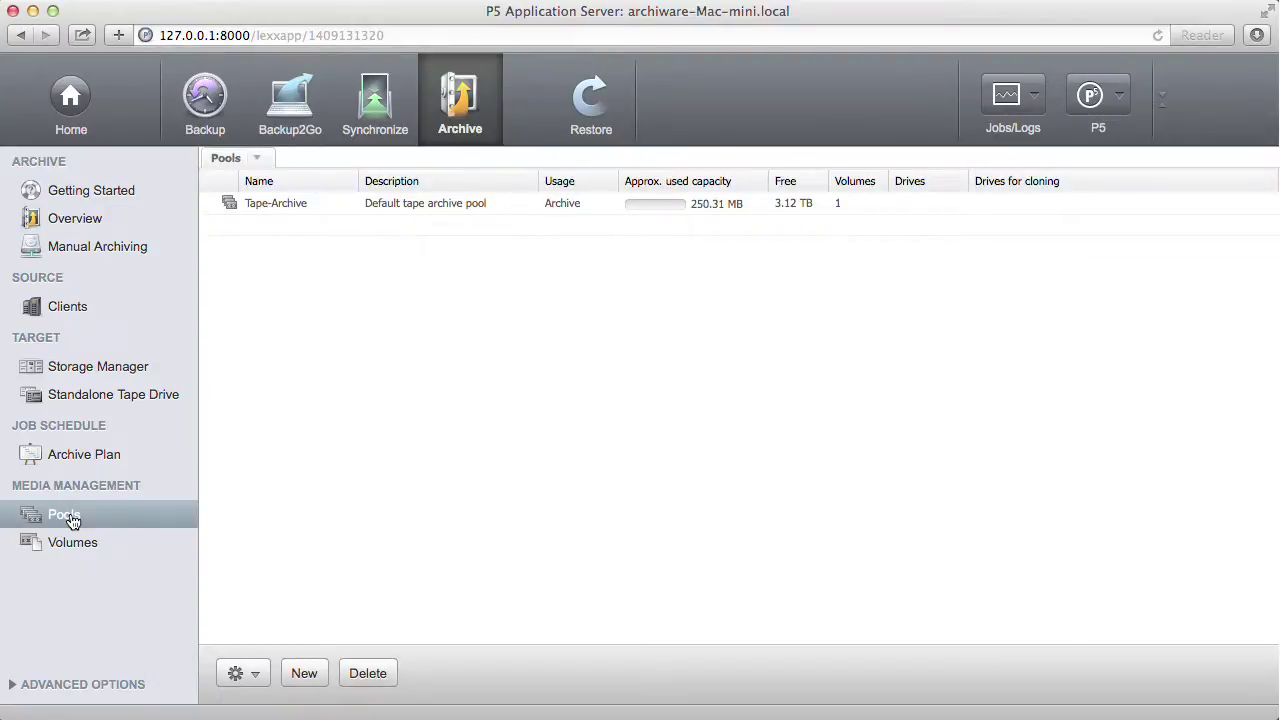
click(81, 545)
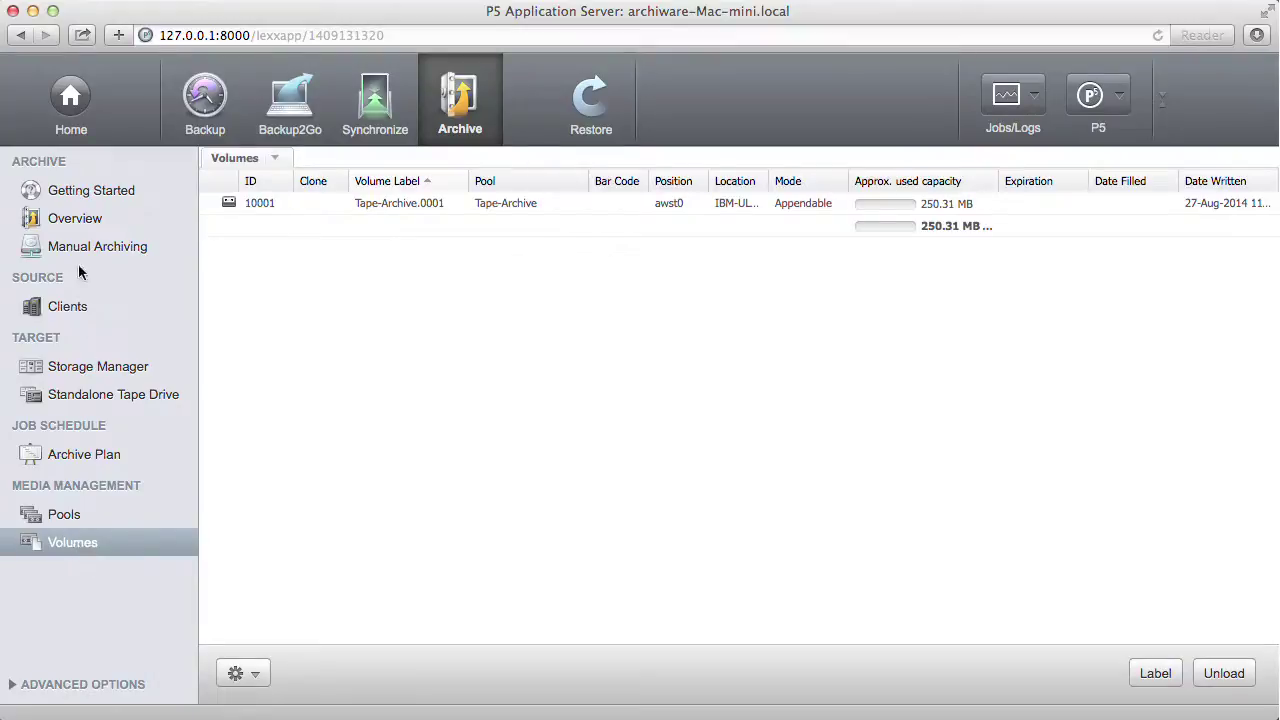
click(75, 224)
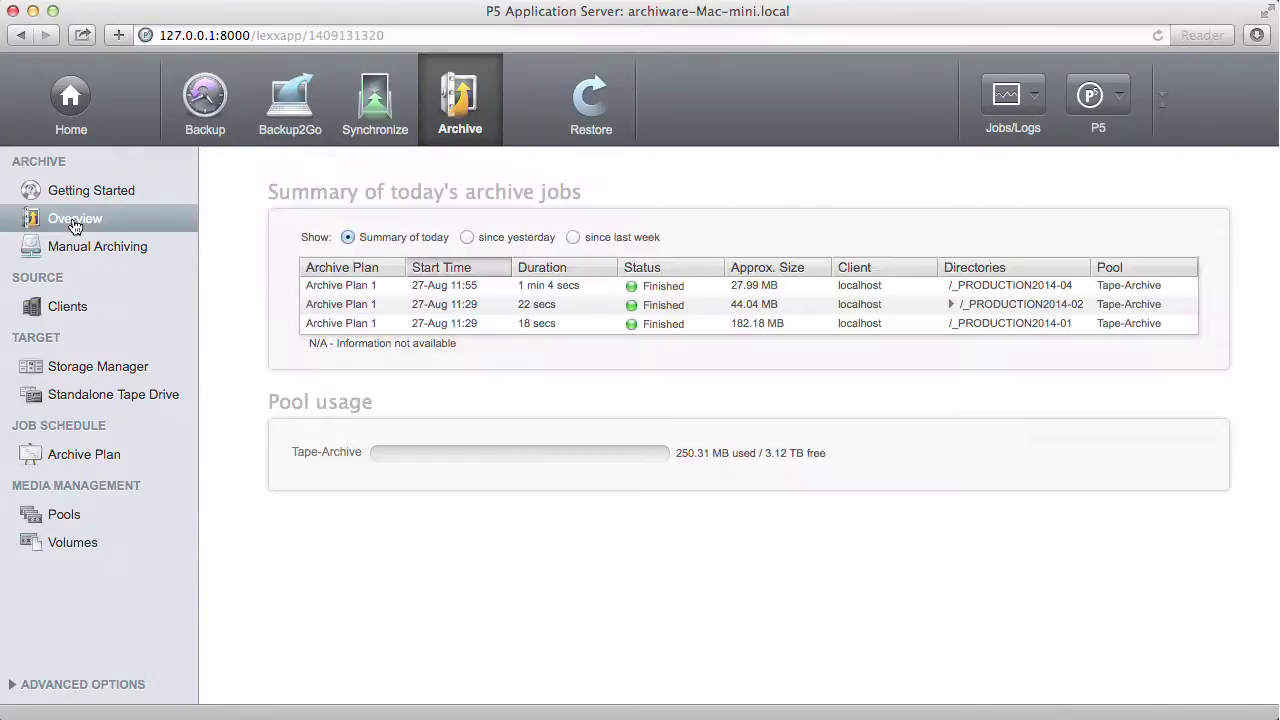